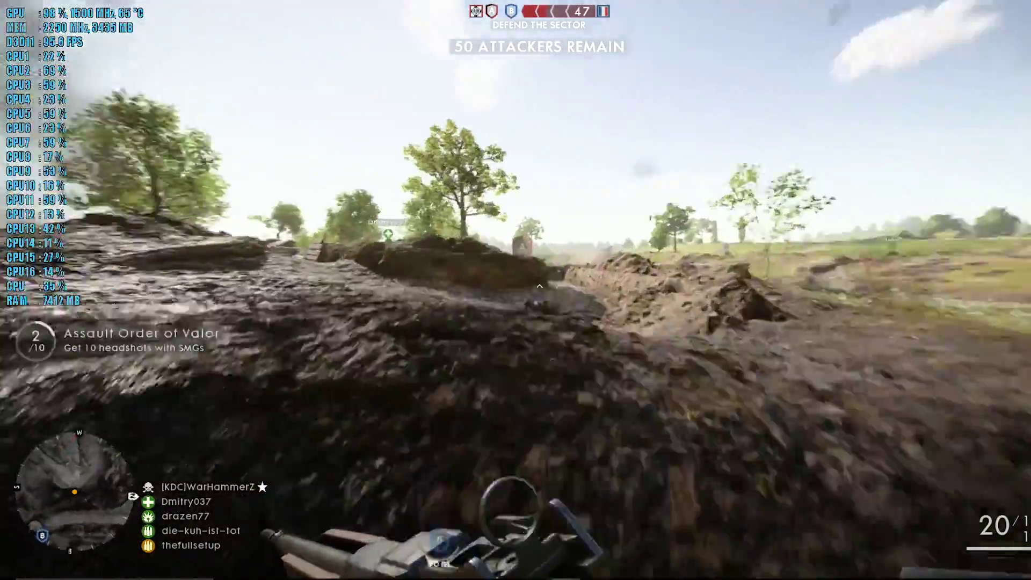
Fight down the trench with the BAR, firing, aiming down sights and reloading
click(515, 290)
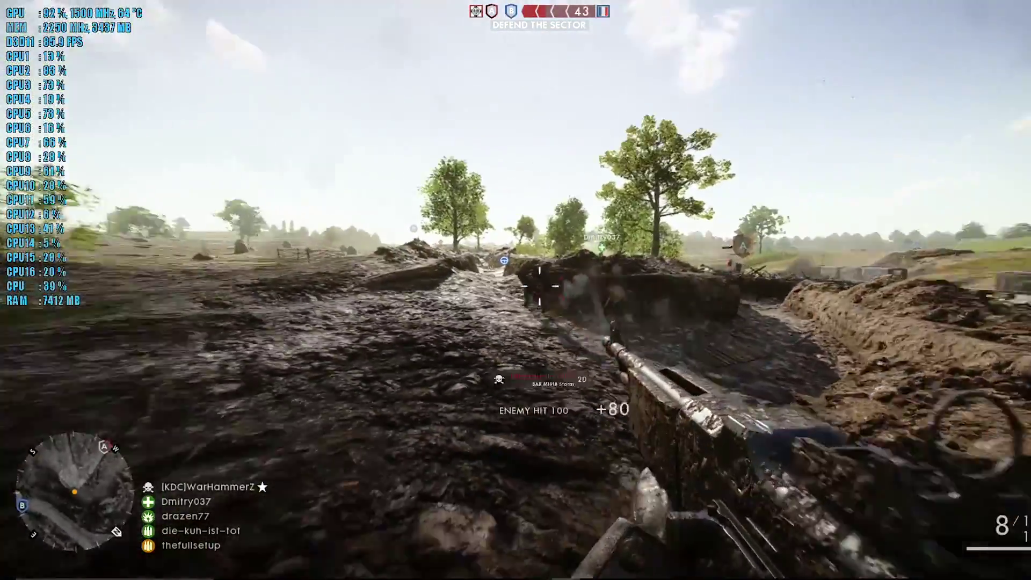
click(516, 290)
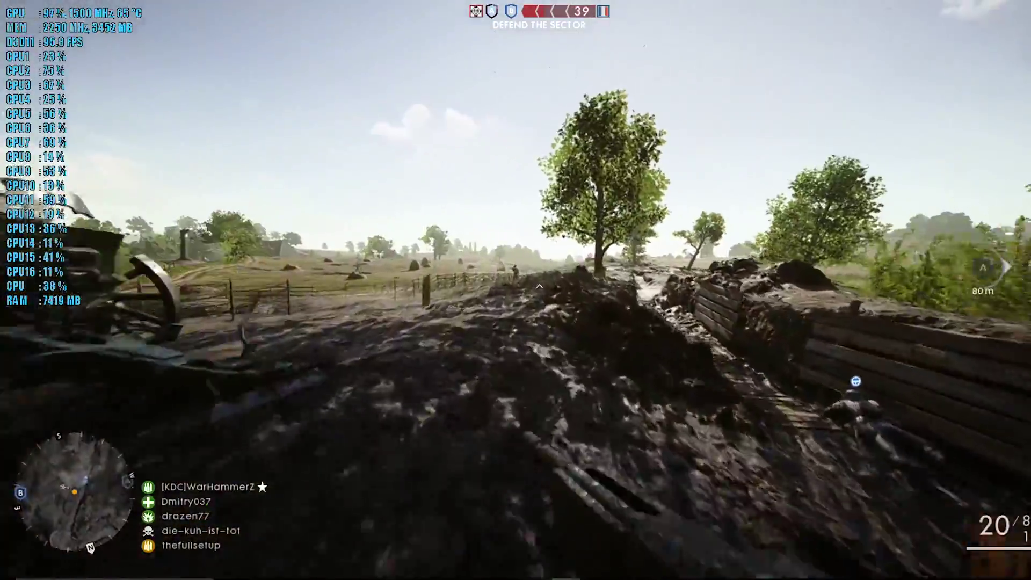
right_click(515, 290)
click(516, 290)
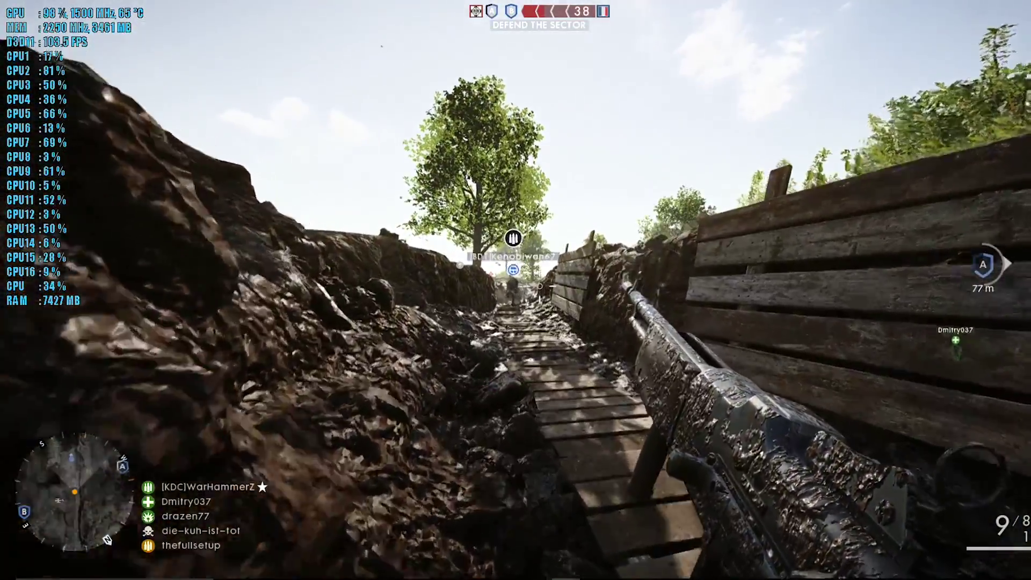
key(r)
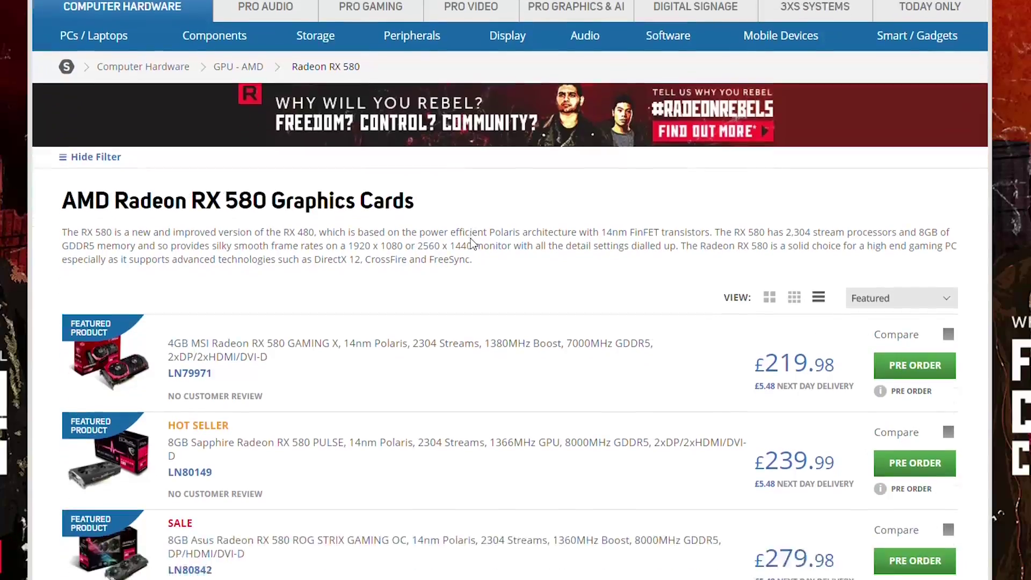
Browse Scan's RX 580 listings, then view the Gigabyte RX 580 GAMING's edge-on photo and specs
scroll(472, 243, down, 3)
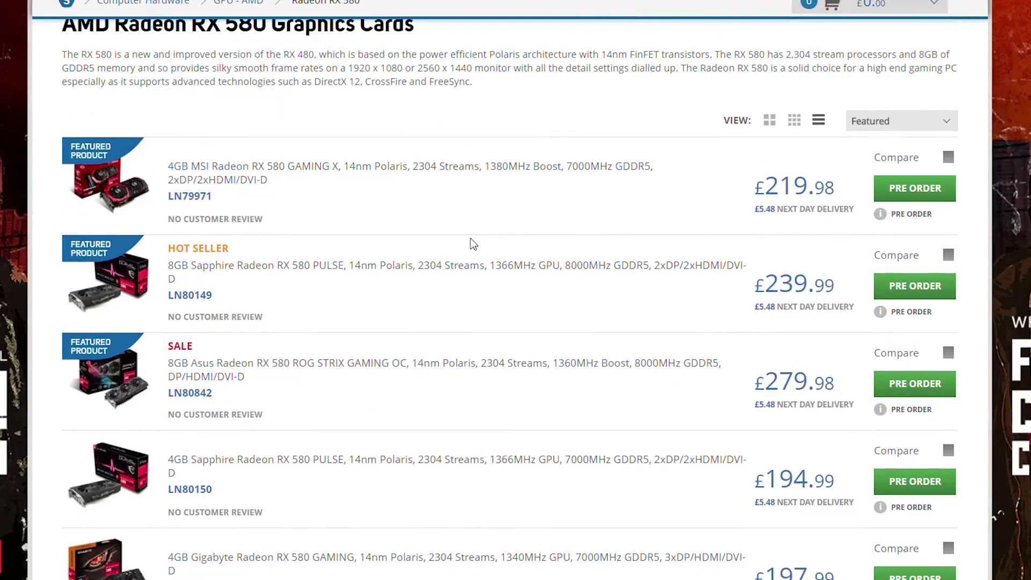
scroll(472, 244, down, 3)
scroll(472, 243, down, 5)
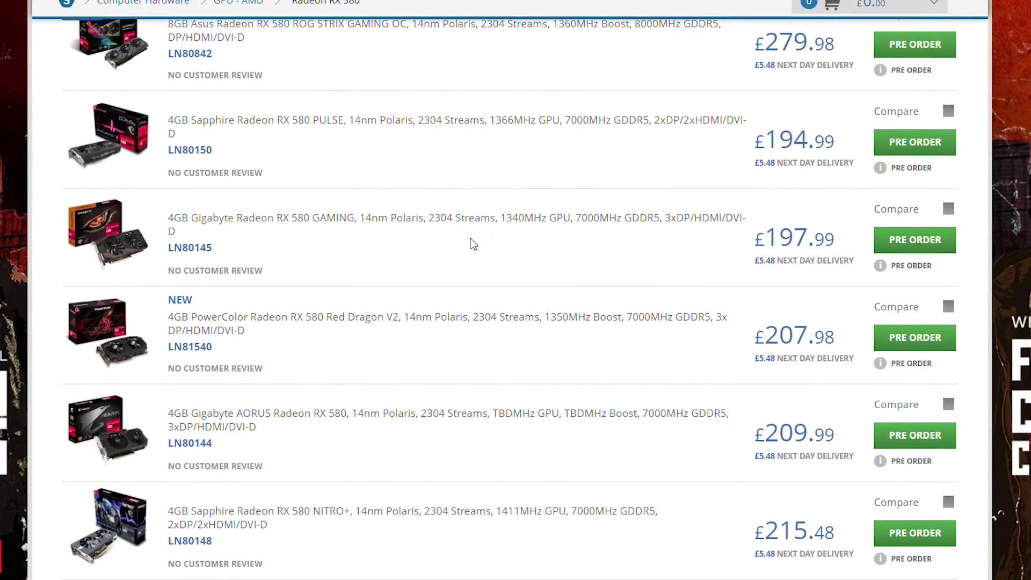
scroll(465, 371, up, 4)
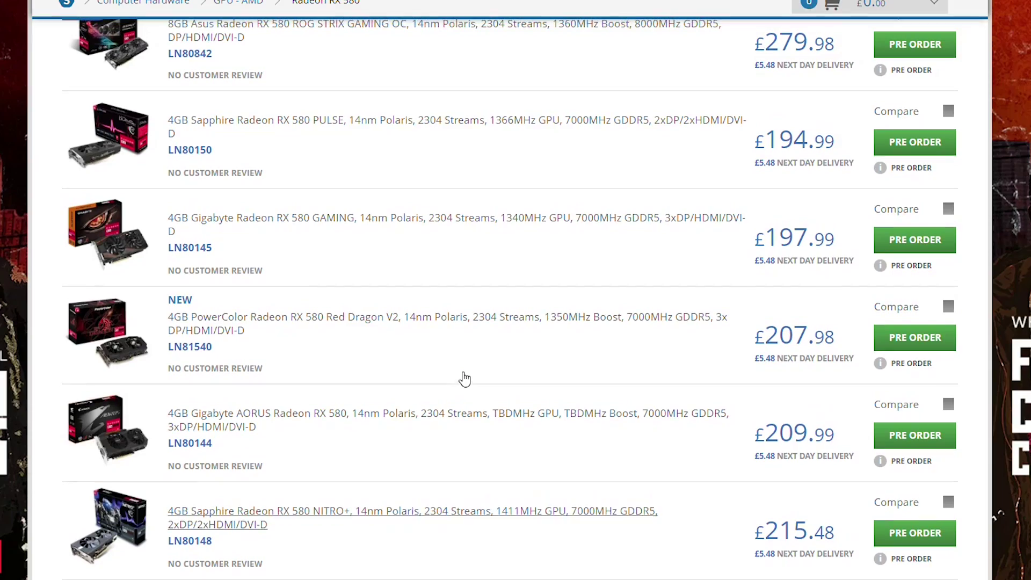
scroll(465, 371, down, 3)
scroll(462, 366, down, 7)
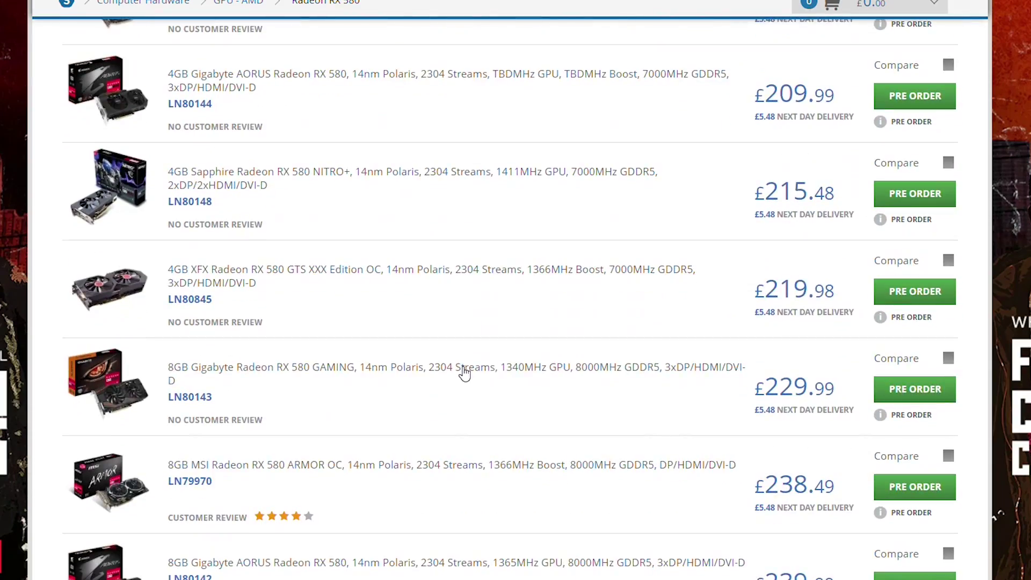
scroll(463, 366, up, 5)
scroll(463, 367, up, 15)
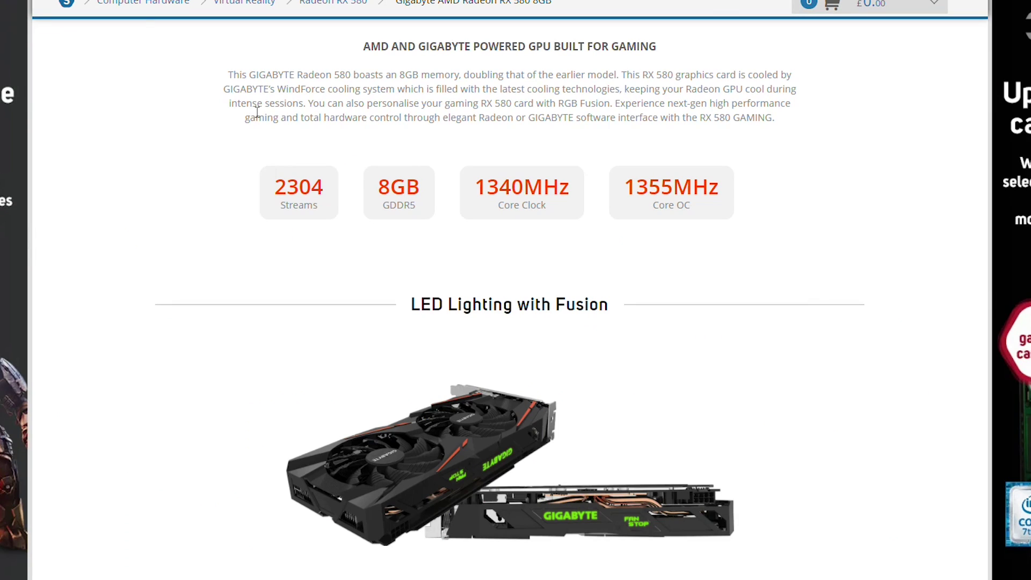
scroll(514, 403, up, 9)
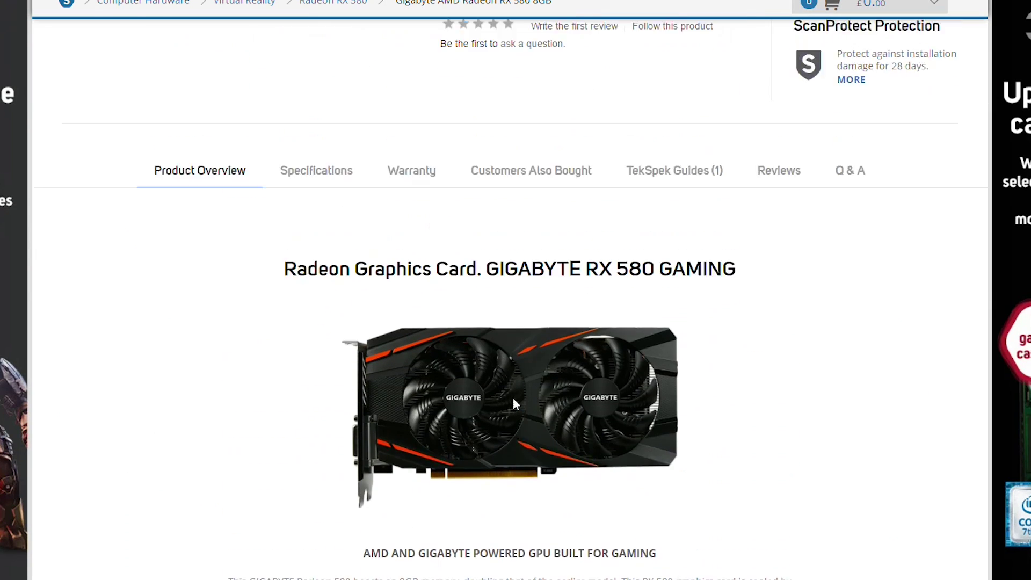
scroll(514, 399, up, 9)
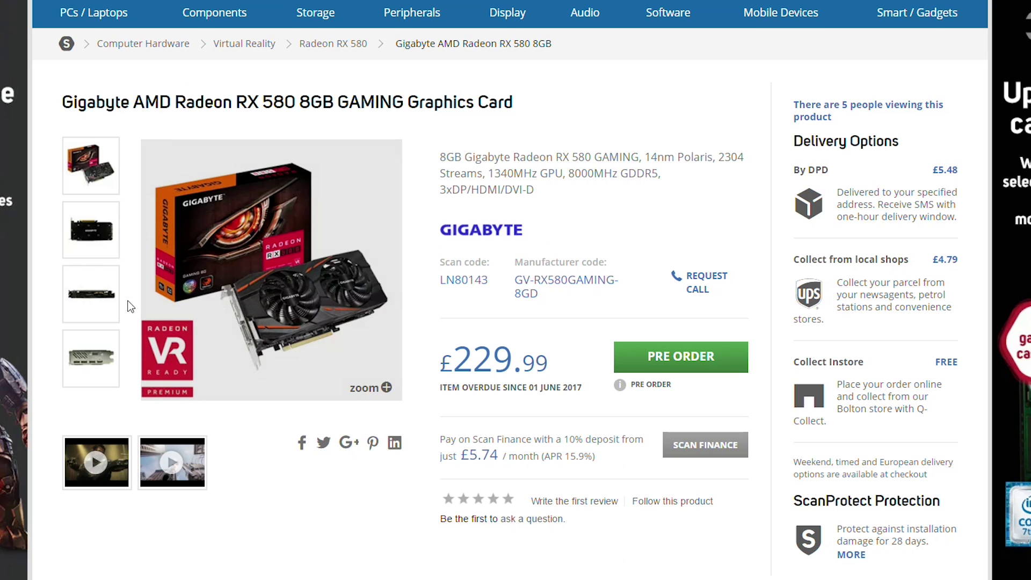
click(90, 294)
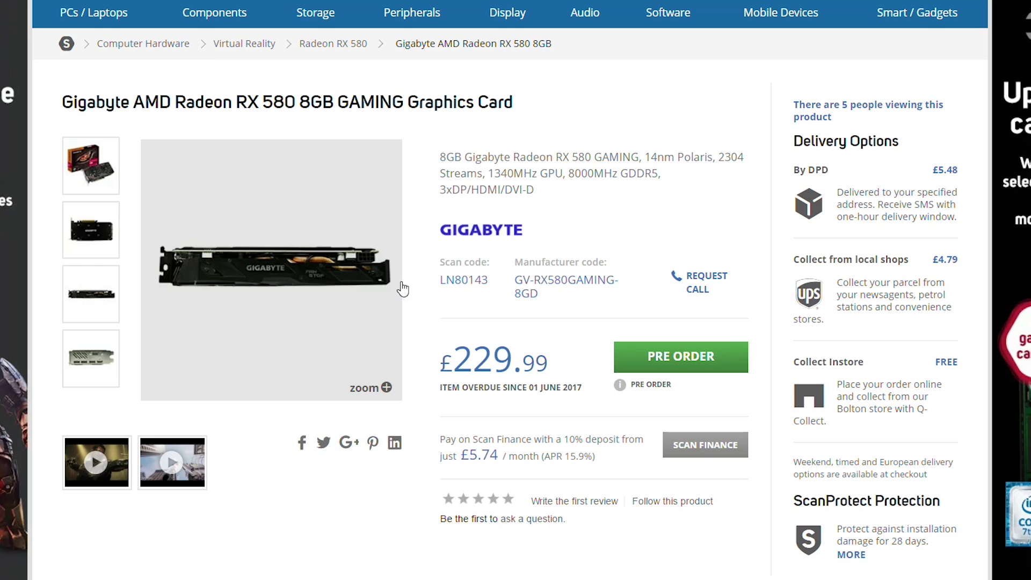
scroll(403, 289, down, 15)
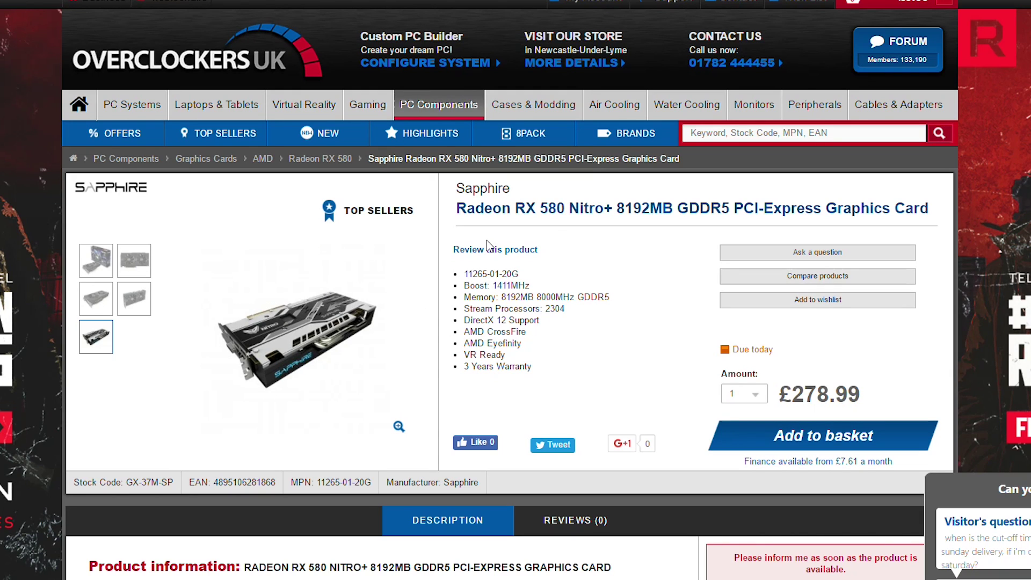
Scroll the Sapphire Nitro+ page and highlight its 1411MHz boost clock
scroll(489, 246, down, 3)
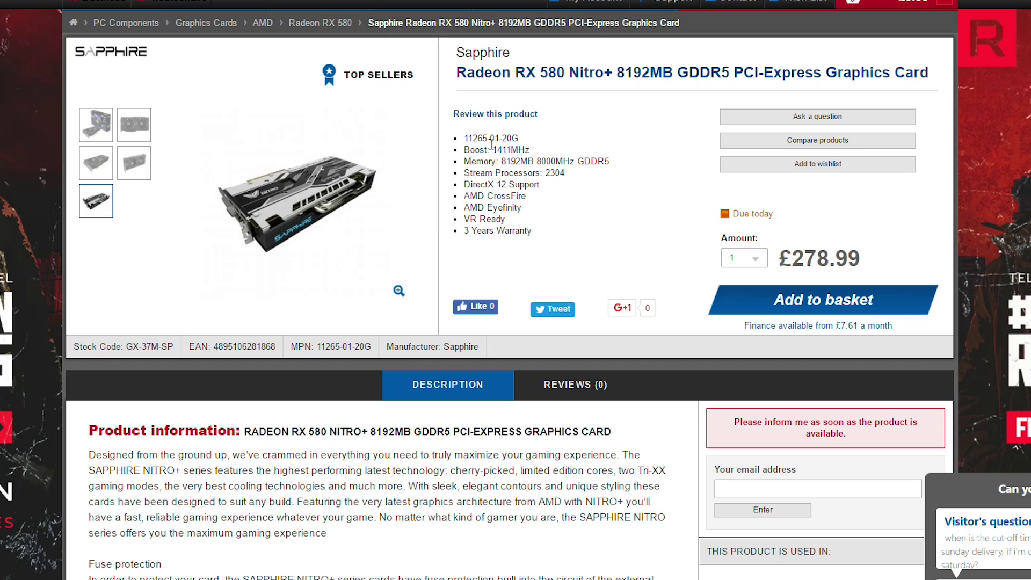
drag(506, 150, 540, 153)
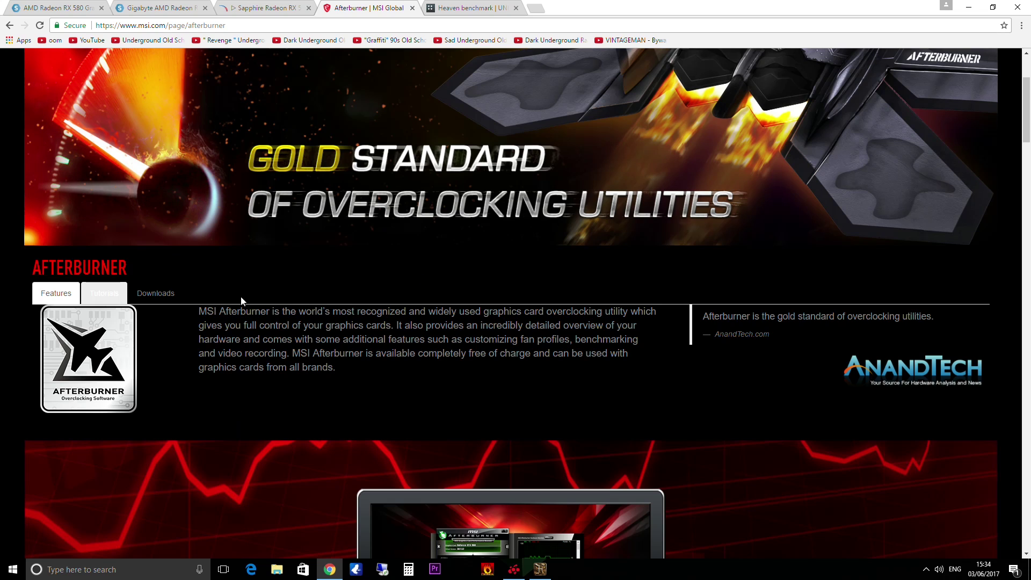
Download MSI Afterburner from the Downloads section of MSI's site
click(156, 293)
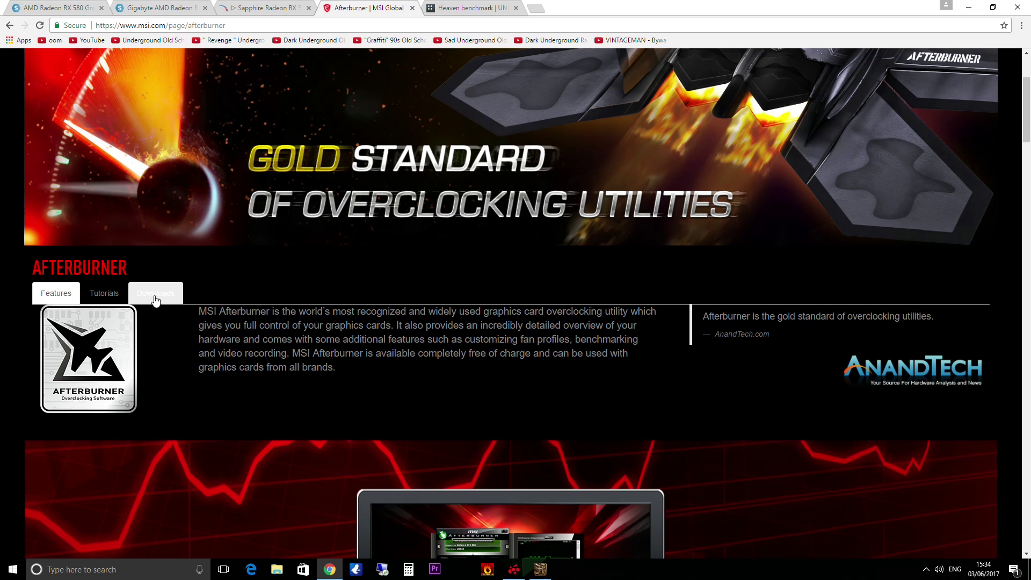
scroll(225, 298, down, 1)
click(228, 297)
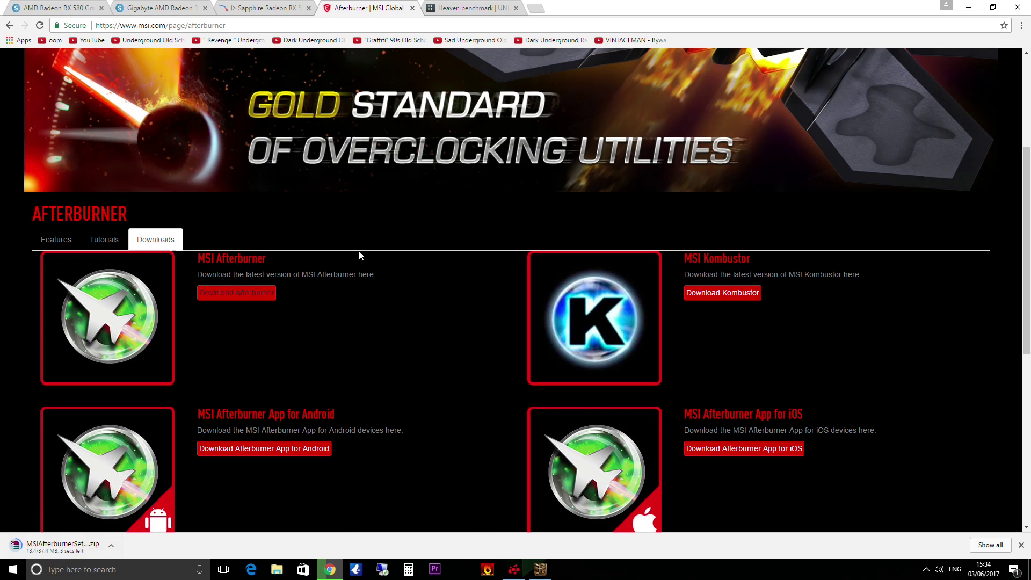
Switch to the Heaven tab and go to Benchmarks > Superposition
click(445, 9)
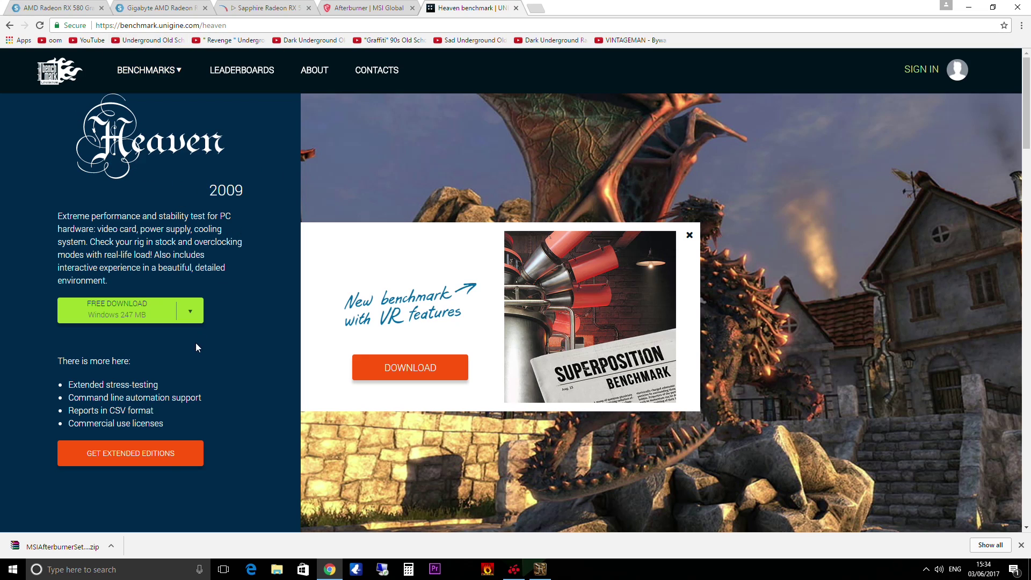
mouse_move(129, 81)
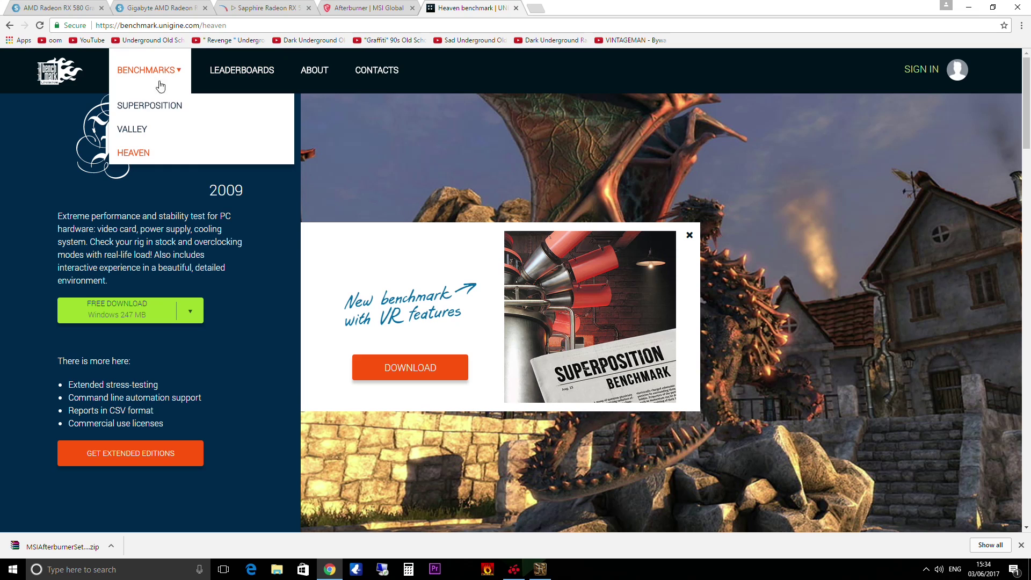
click(131, 105)
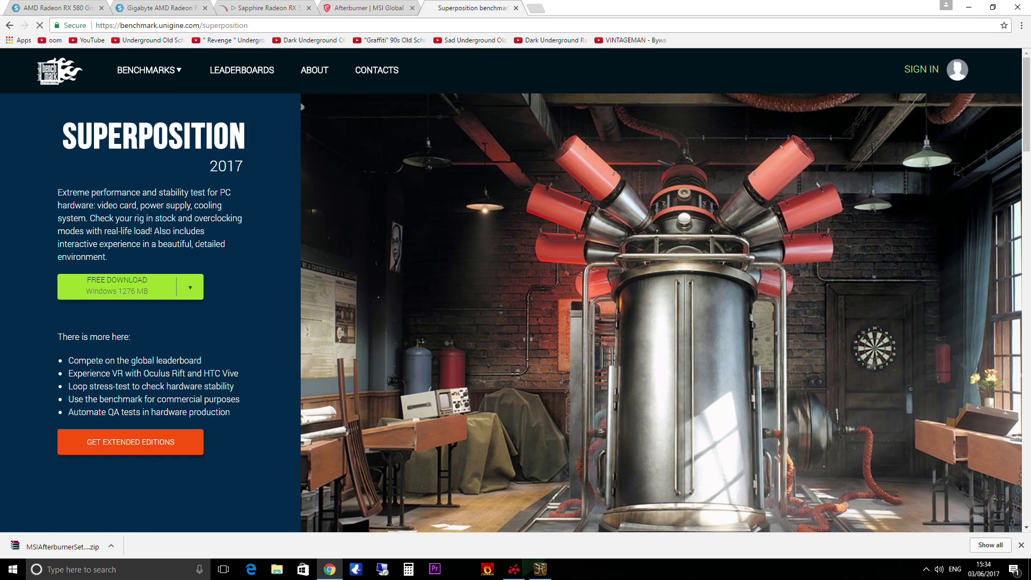
Minimize Chrome and launch MSI Afterburner from the system tray overflow
click(968, 7)
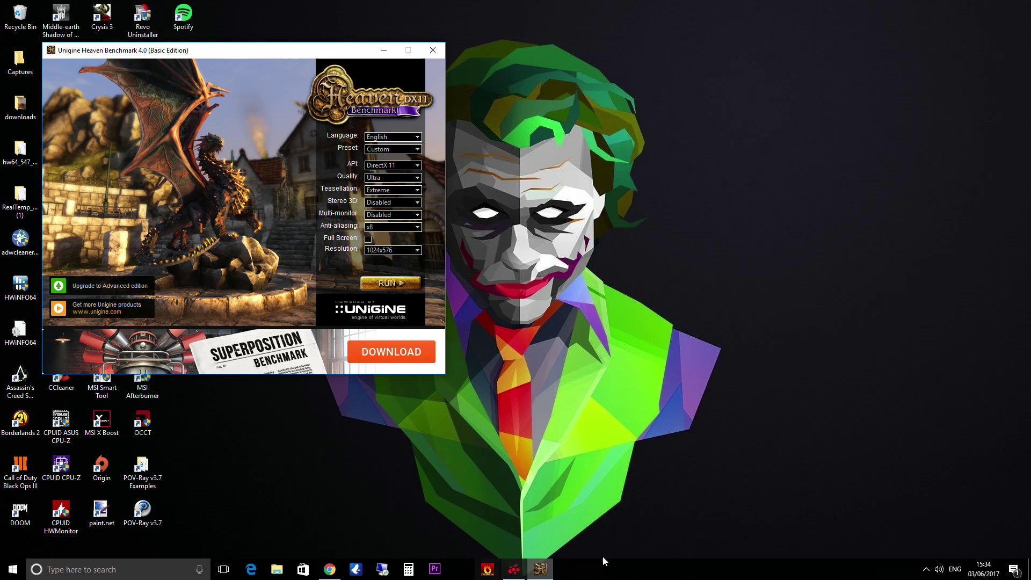
click(927, 570)
click(909, 538)
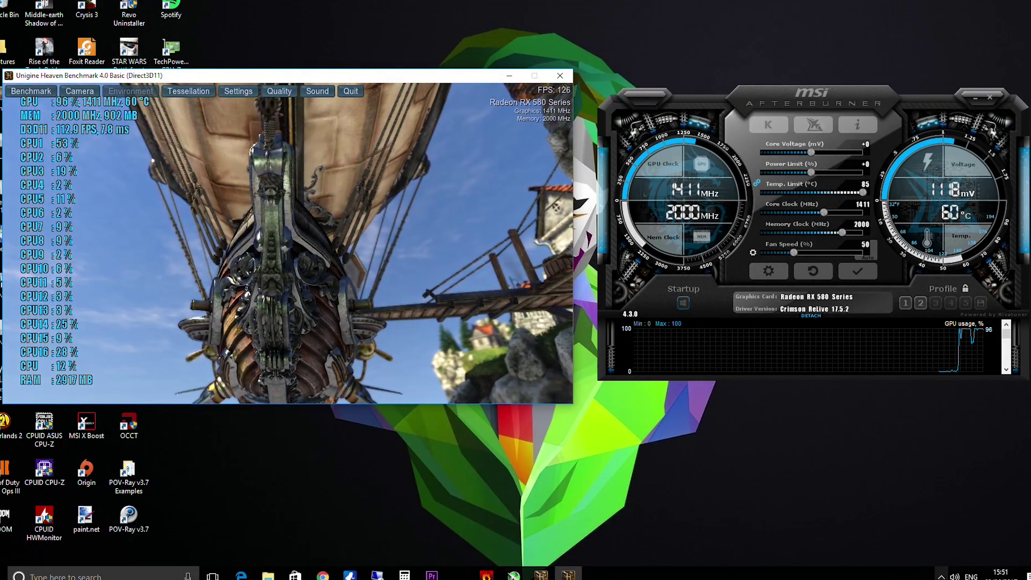
Open RivaTuner Statistics Server from the tray and move it onto the desktop
click(940, 576)
click(941, 554)
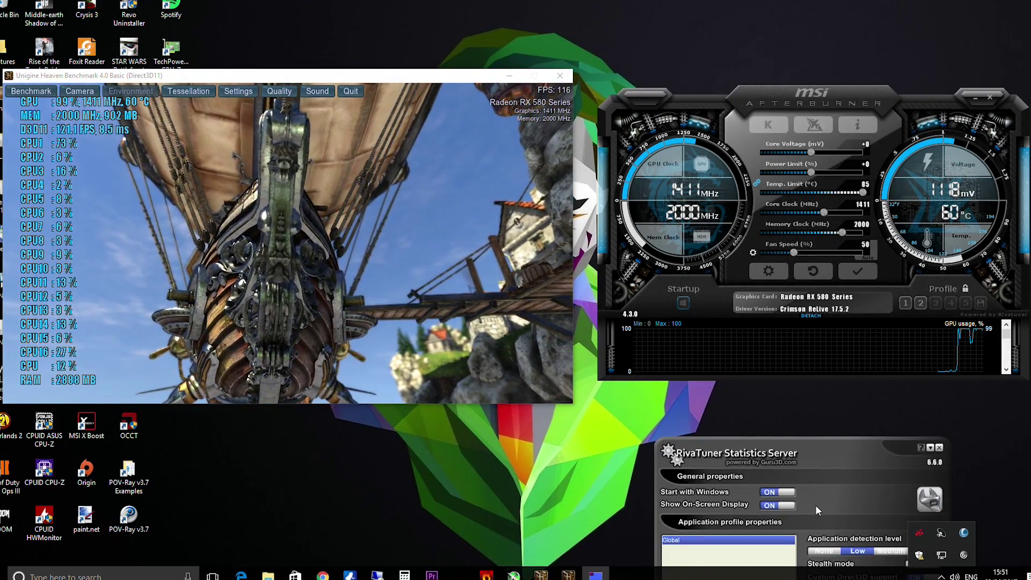
drag(829, 450, 442, 63)
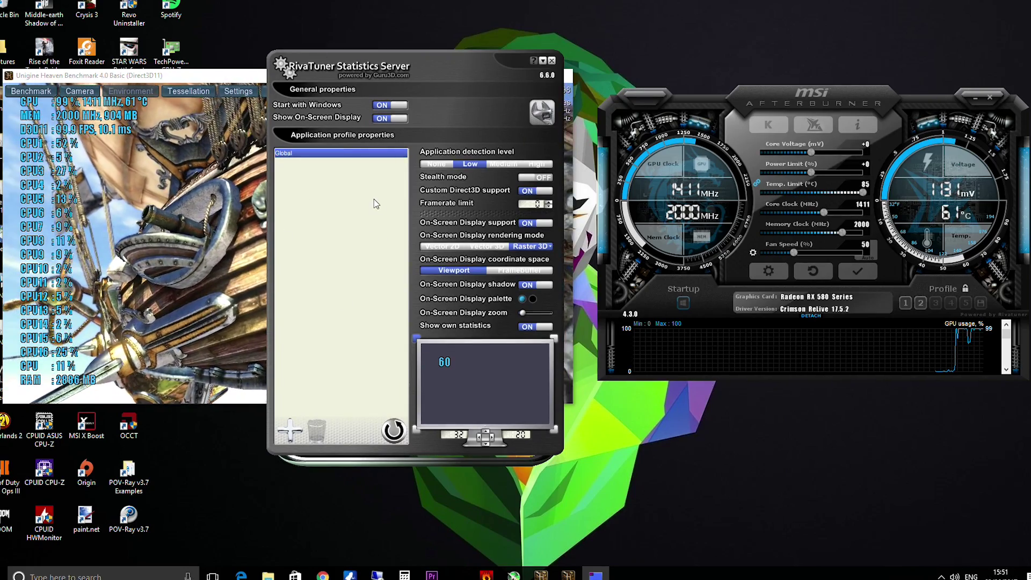
Minimize RivaTuner and open Afterburner's On-Screen Display settings
click(542, 61)
click(758, 270)
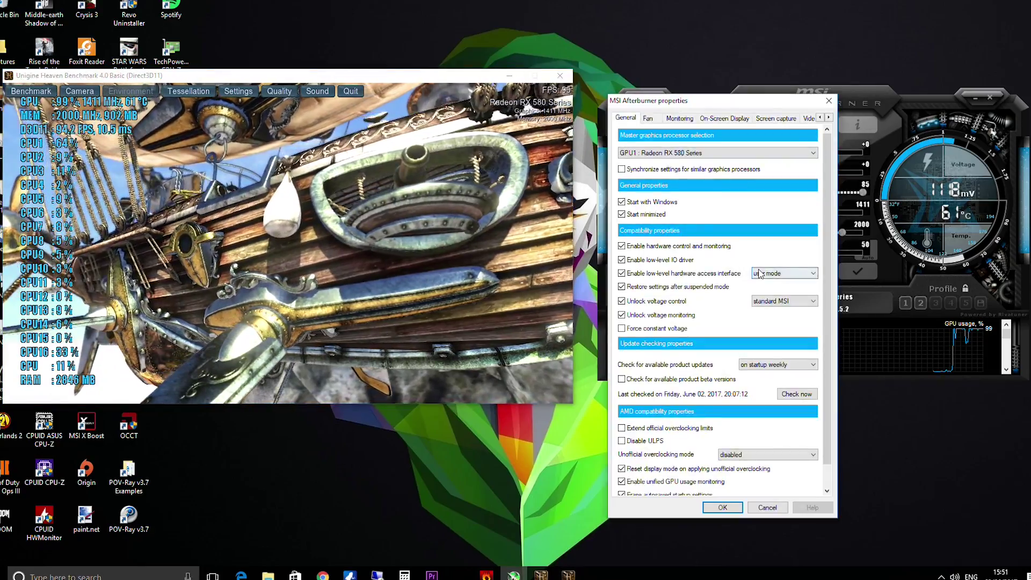
click(710, 120)
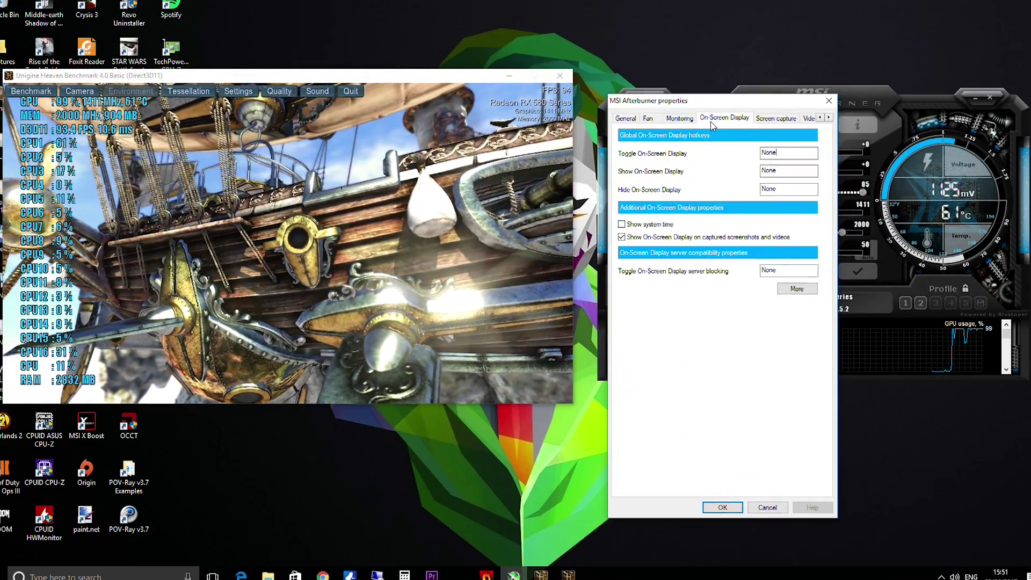
click(682, 120)
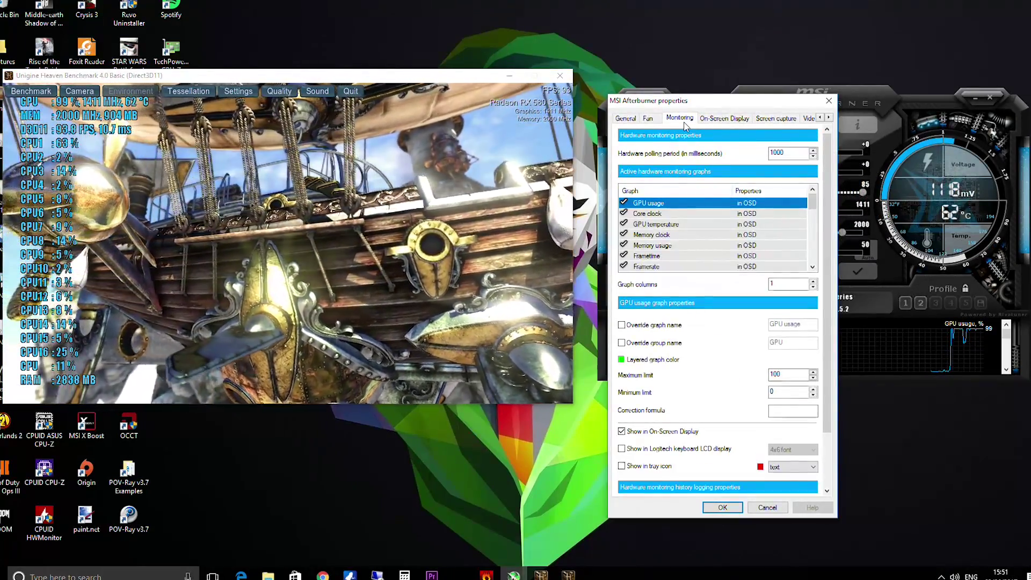
scroll(646, 258, down, 1)
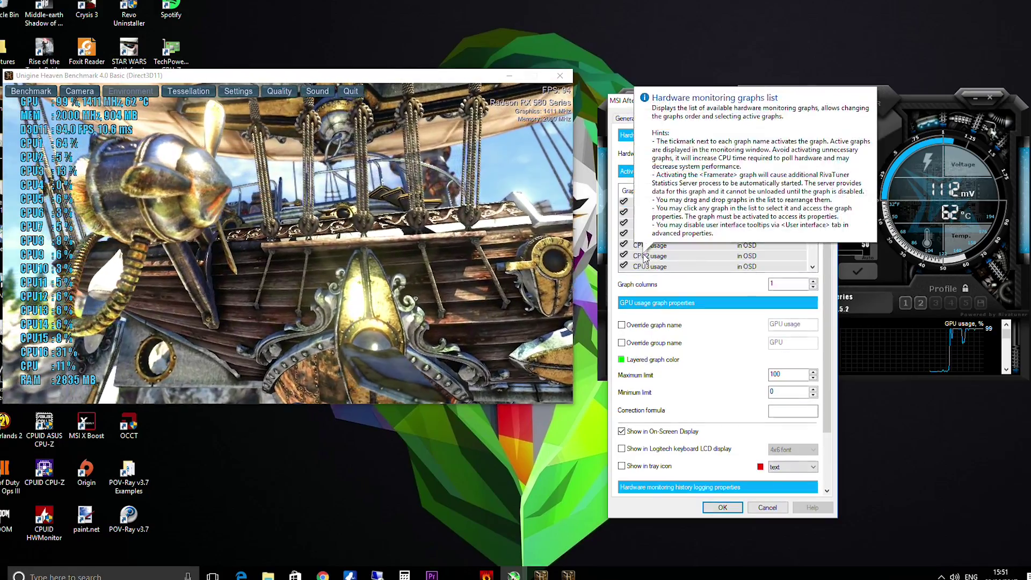
click(654, 215)
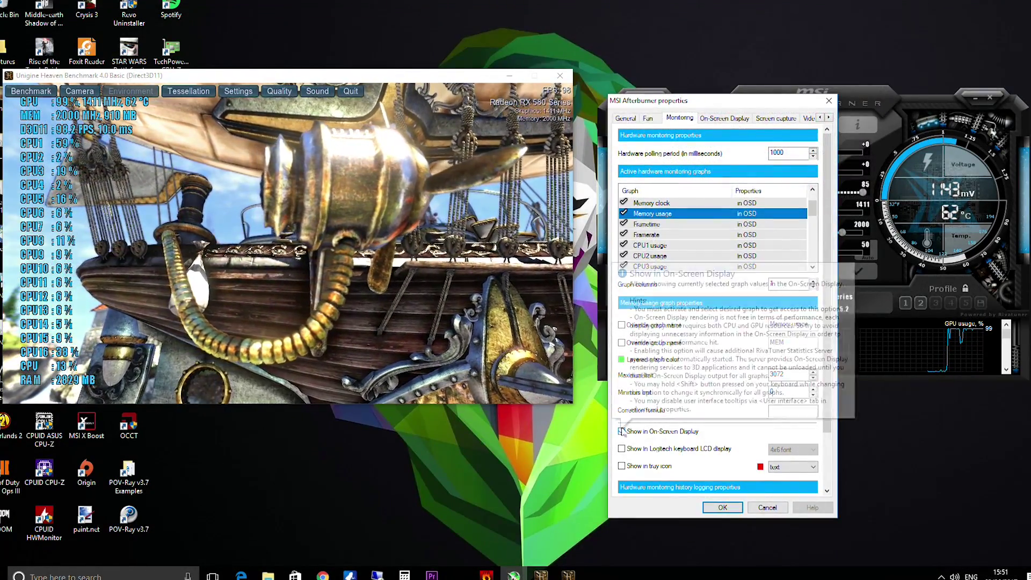
scroll(677, 236, up, 1)
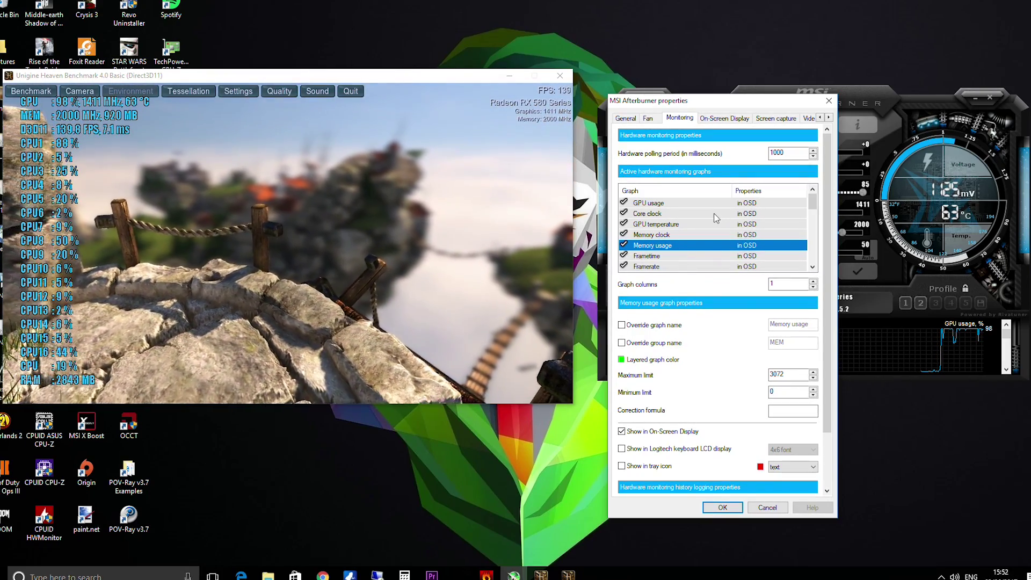
scroll(769, 245, down, 8)
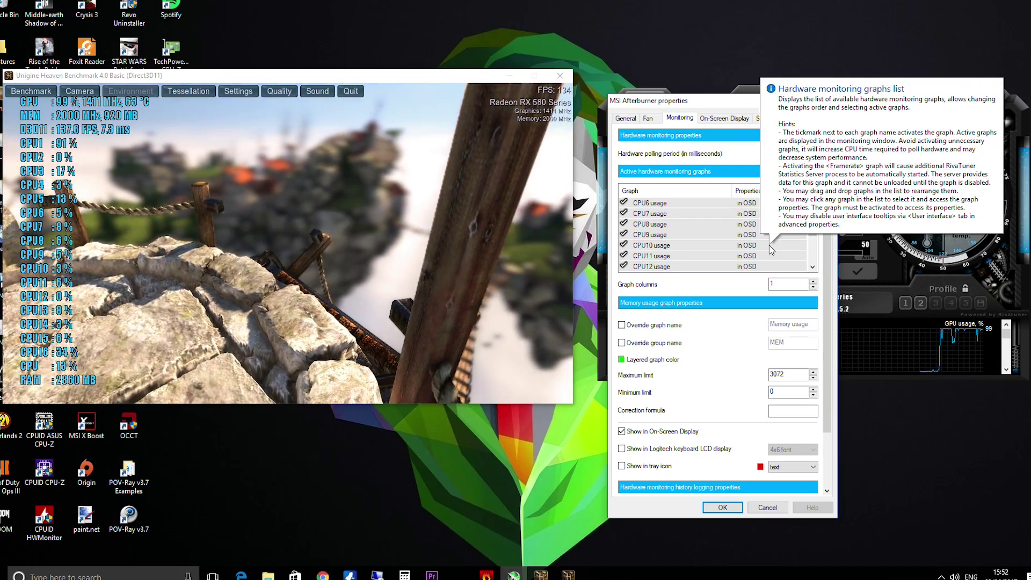
scroll(663, 252, down, 3)
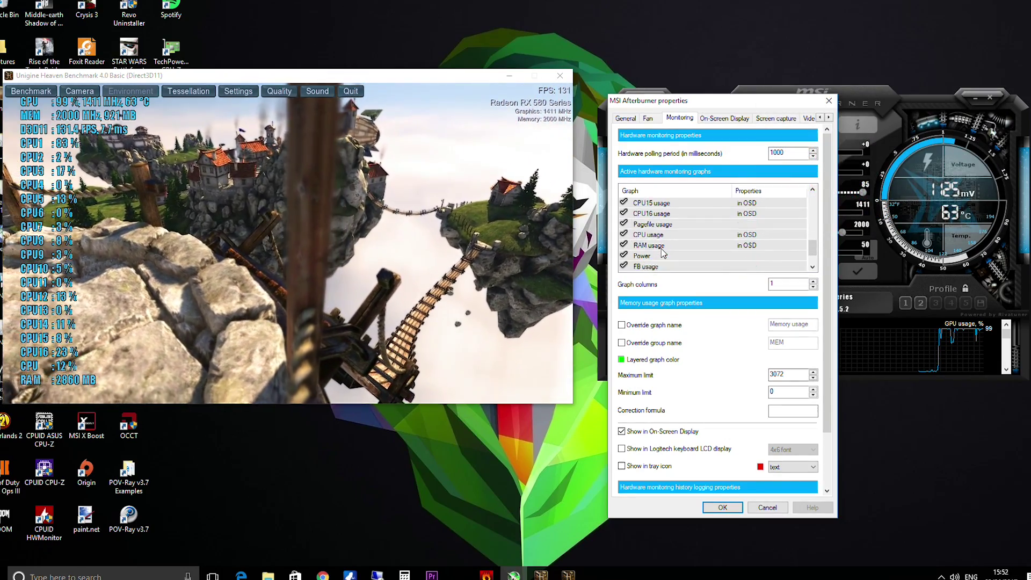
scroll(664, 253, down, 1)
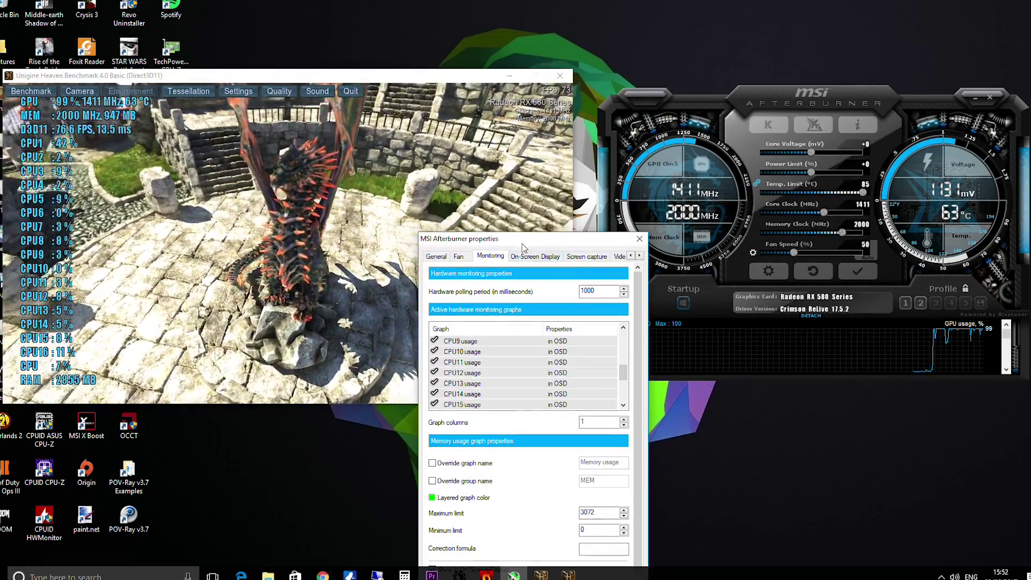
Check Start with Windows and Start minimized on the General tab, then accept the properties
drag(523, 247, 617, 145)
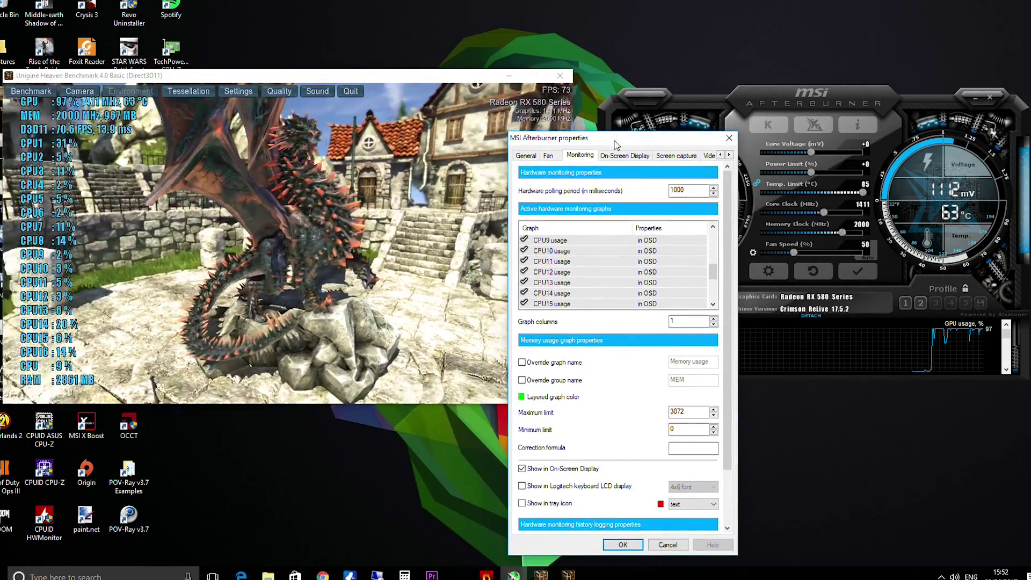
click(526, 155)
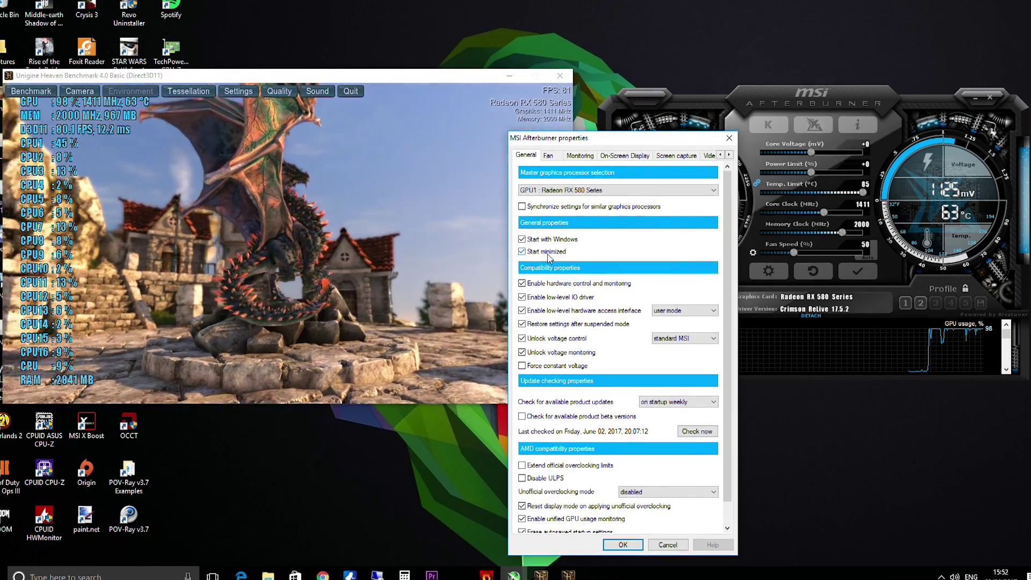
mouse_move(549, 258)
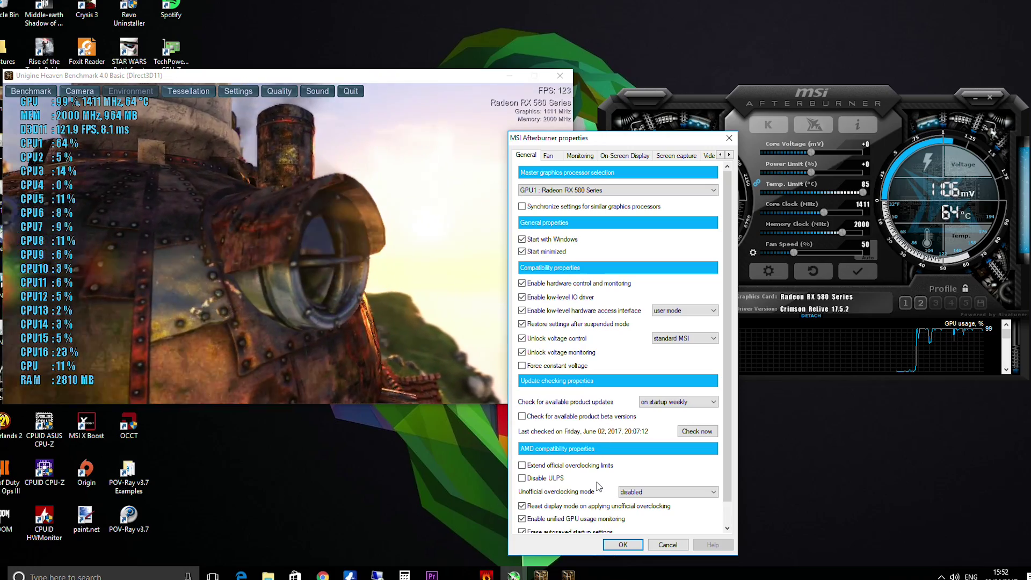
scroll(728, 510, down, 1)
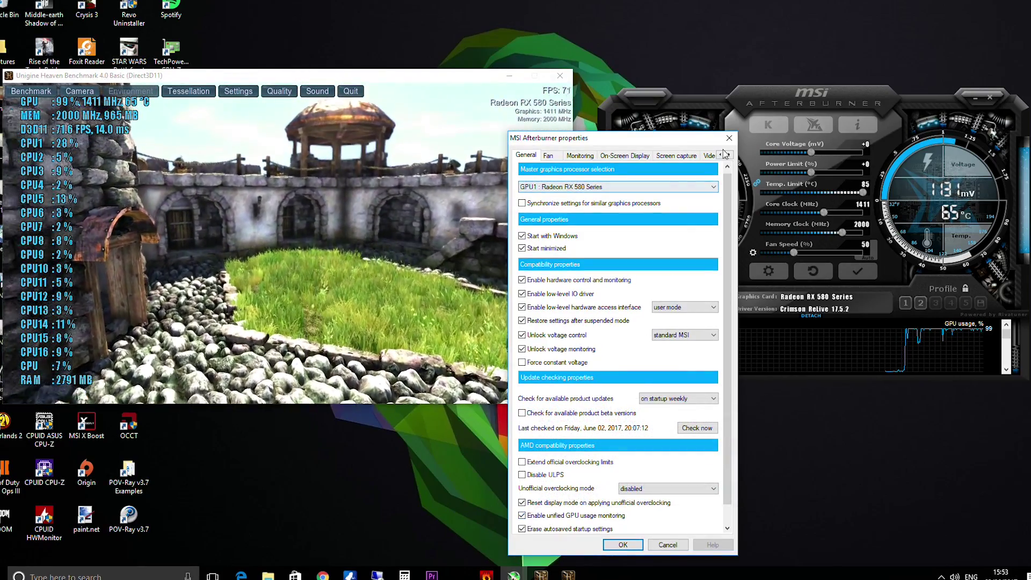
click(729, 138)
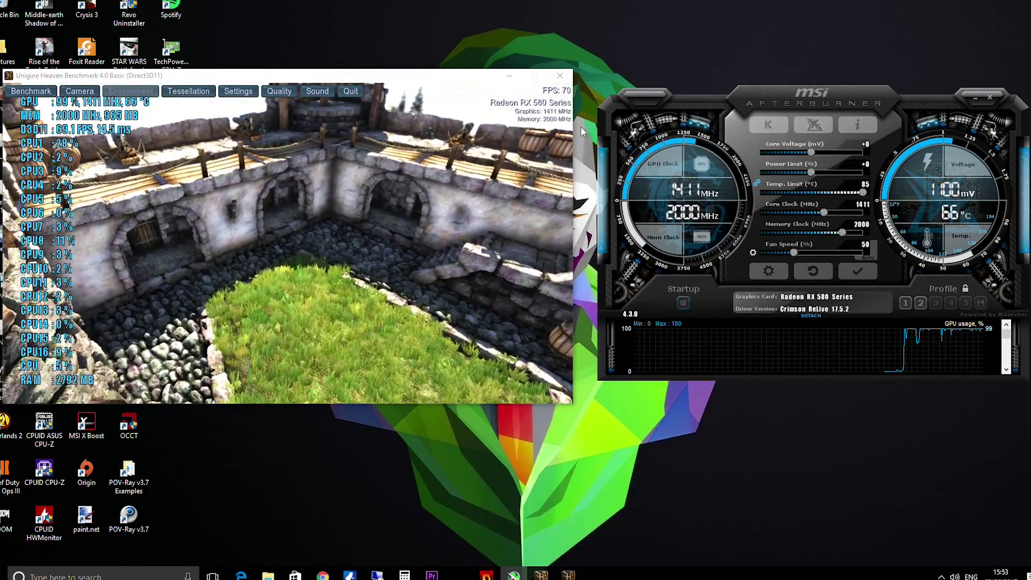
Close Heaven, then set core clock 1500 MHz, power limit +50% and core voltage +96 mV
click(560, 77)
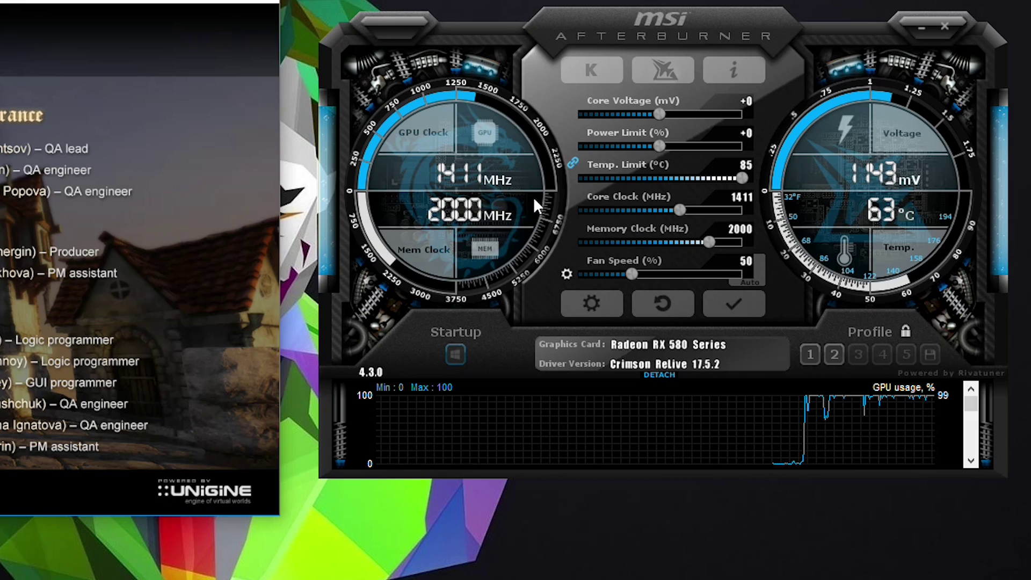
click(737, 202)
text(15)
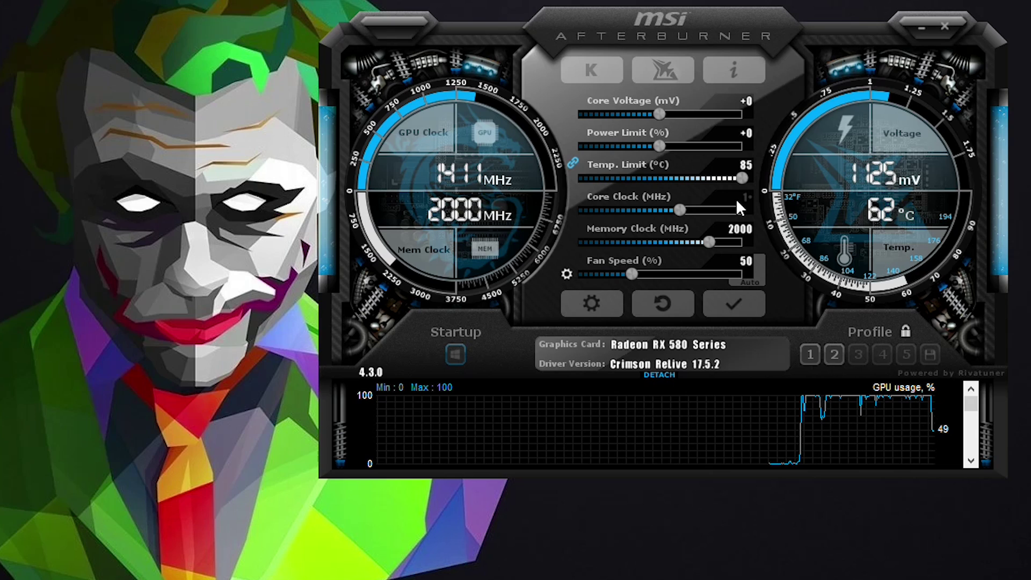
text(00)
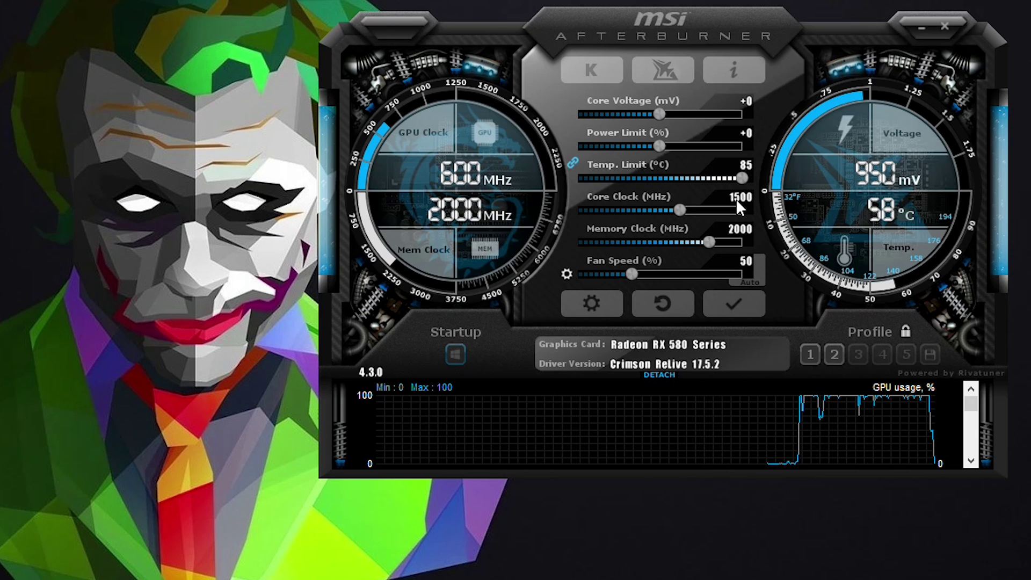
key(Return)
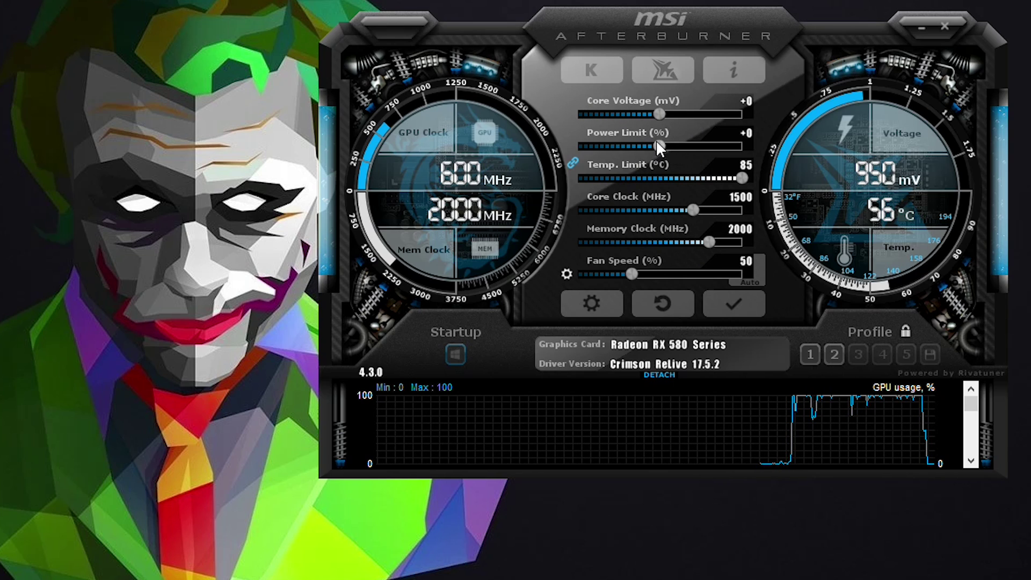
drag(655, 148, 692, 152)
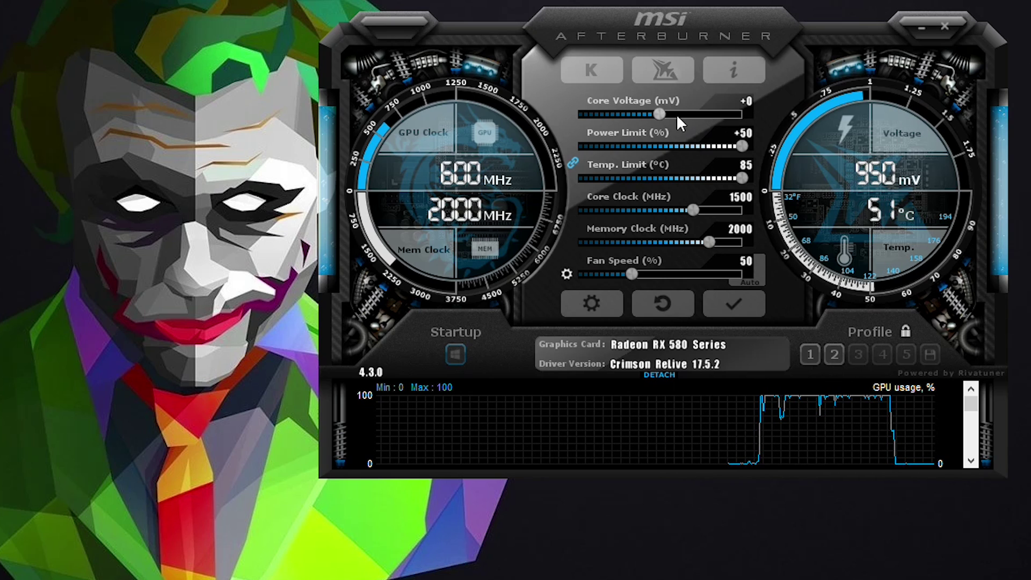
drag(736, 115, 779, 160)
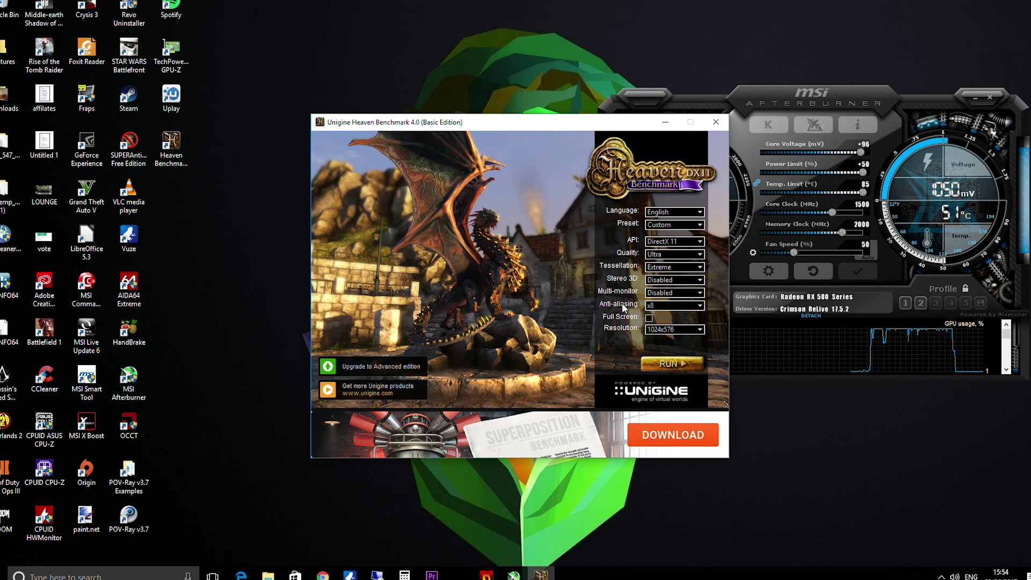
Move the Heaven launcher aside and watch the 1500 MHz run hold about 137 FPS at 61°C
drag(602, 160, 423, 130)
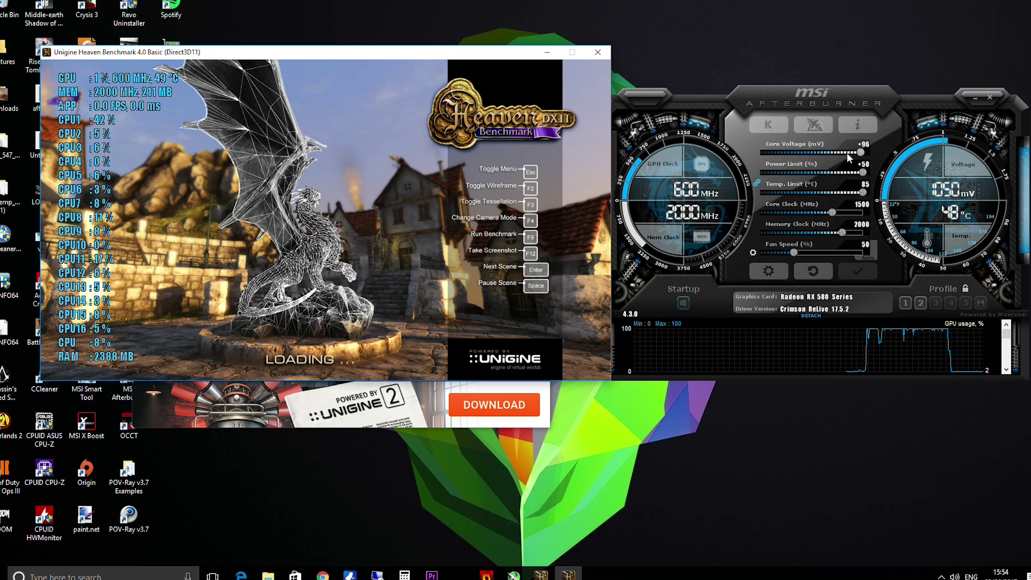
mouse_move(831, 159)
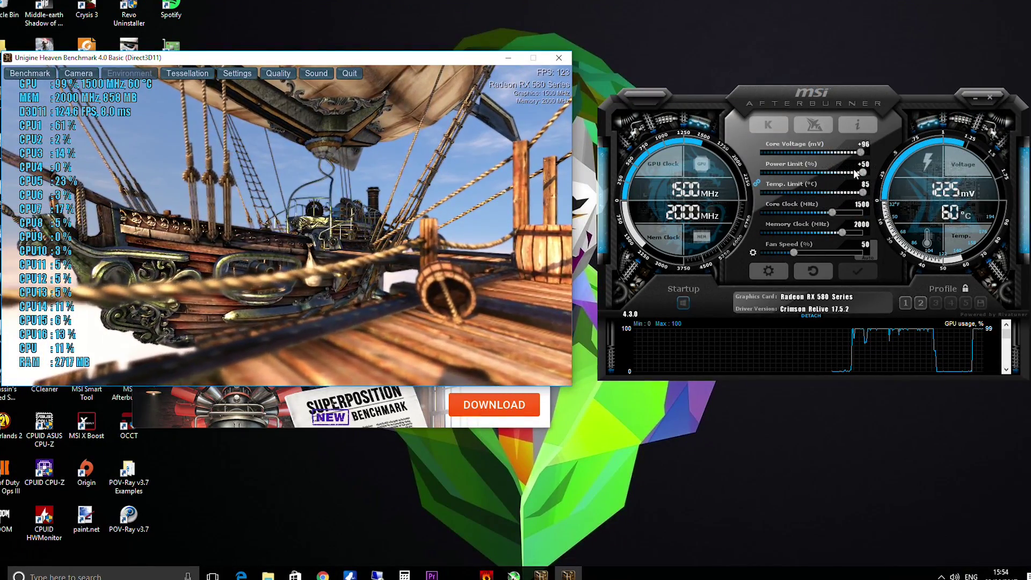
mouse_move(862, 147)
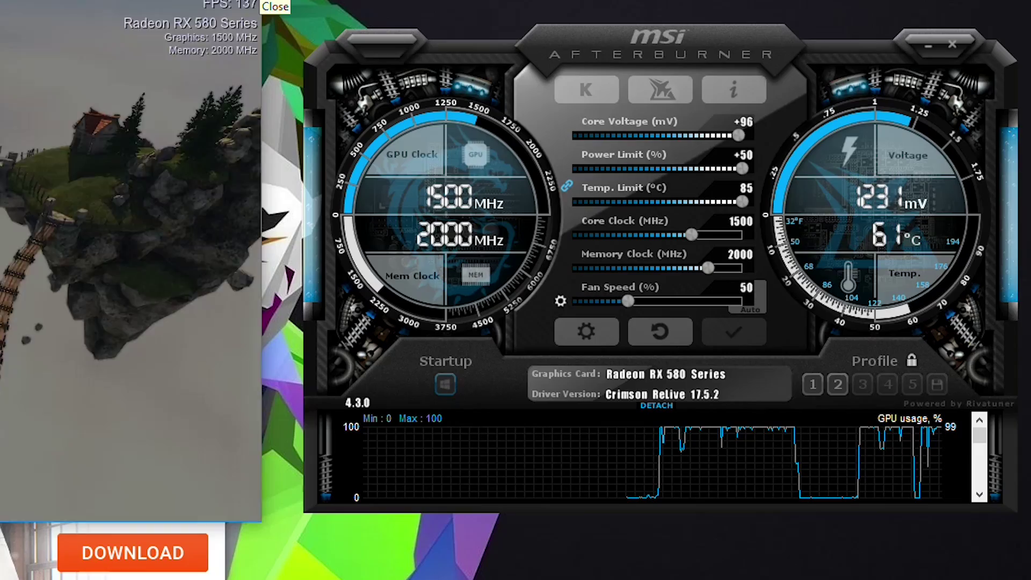
Close Heaven, apply a 2250 MHz memory clock, then set fan speed to 57%
click(558, 58)
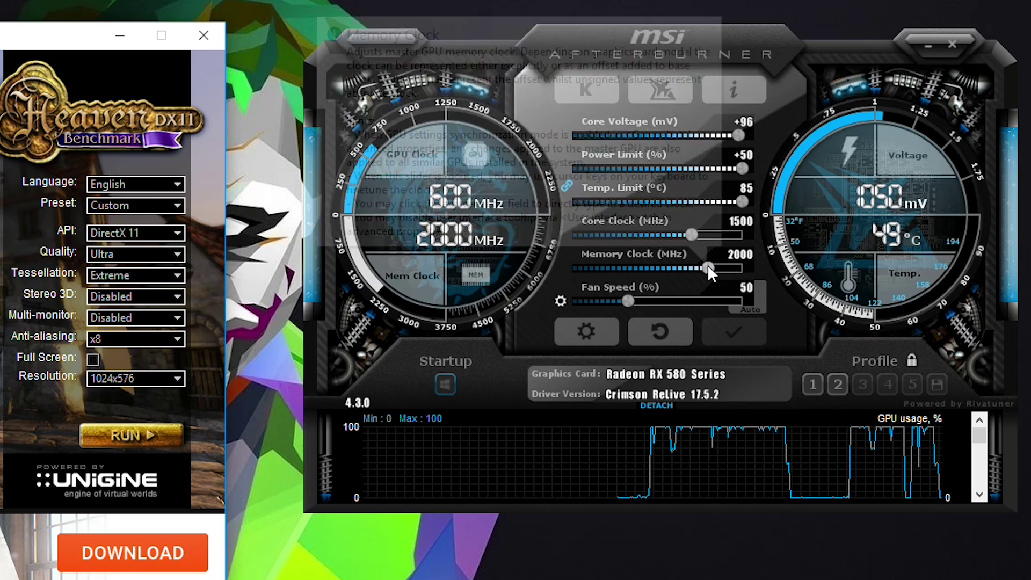
drag(707, 266, 761, 263)
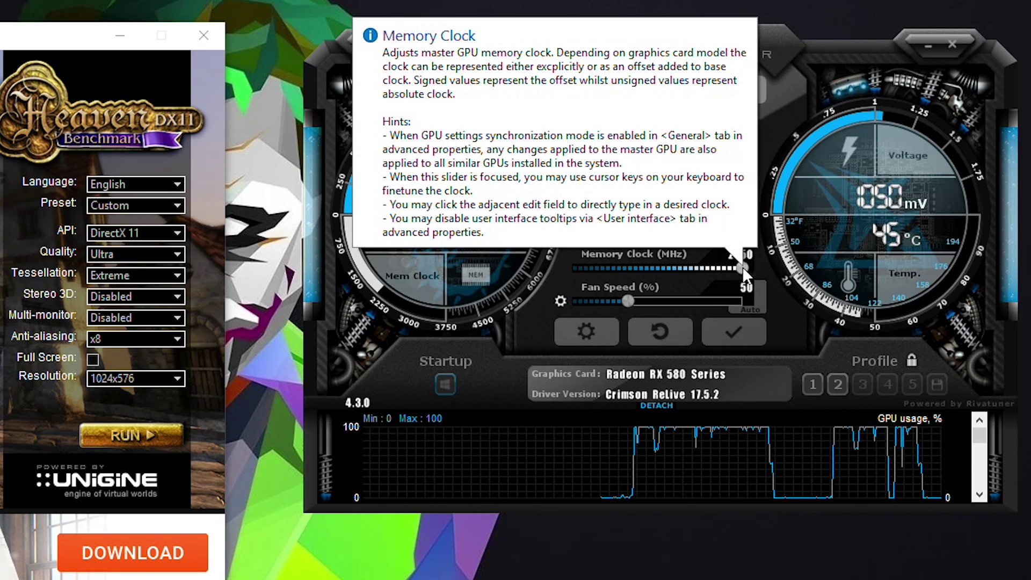
drag(745, 269, 782, 290)
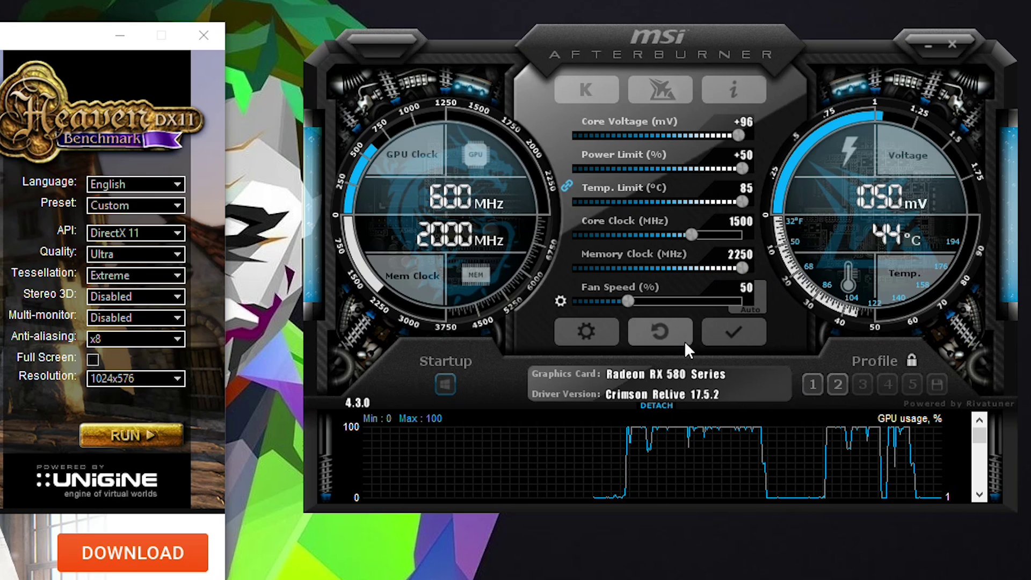
click(745, 327)
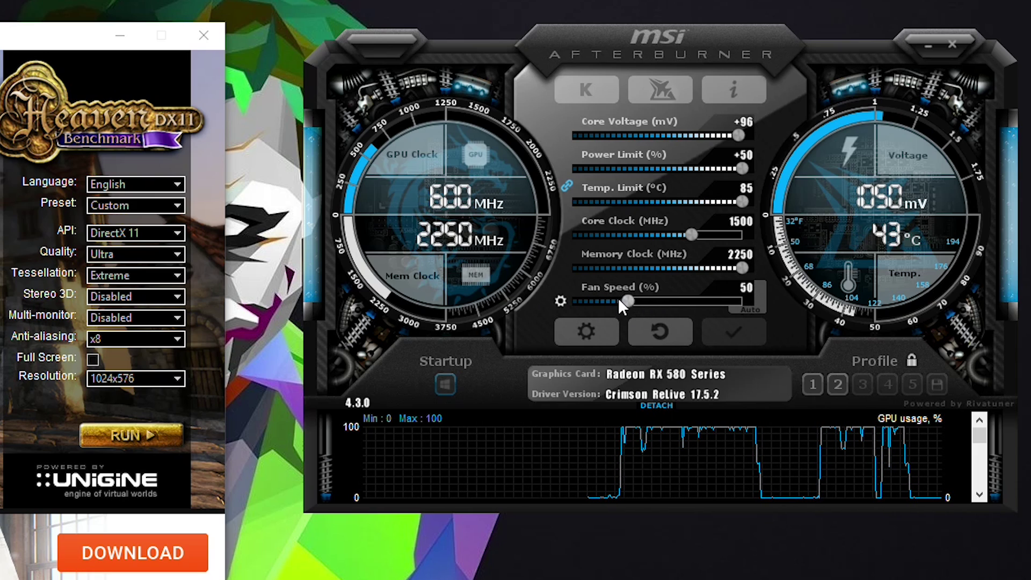
mouse_move(628, 301)
mouse_down()
mouse_move(736, 300)
mouse_move(640, 293)
mouse_up()
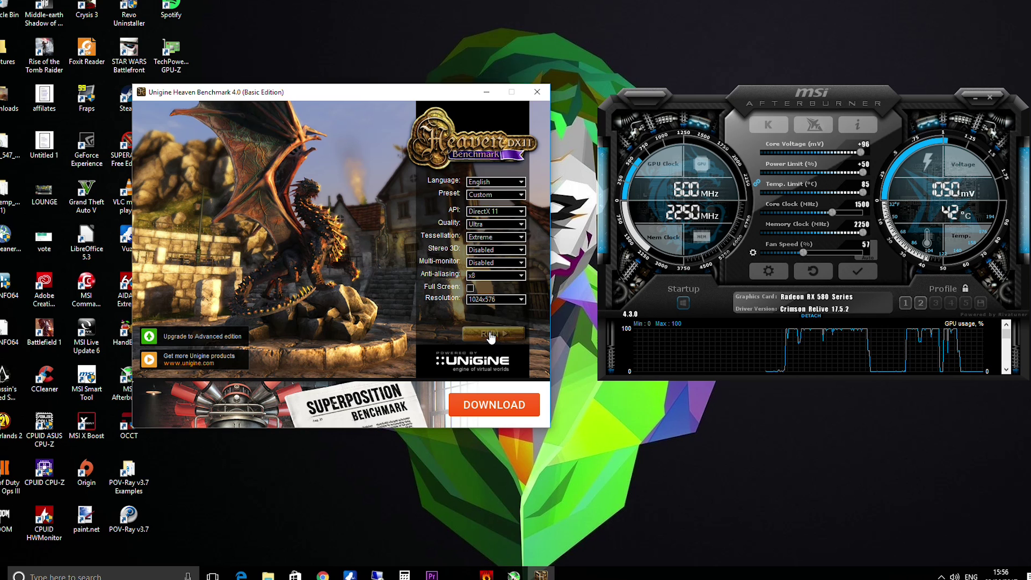
Run the Heaven stress test with the card at 1500 MHz core and 2250 MHz memory
click(125, 437)
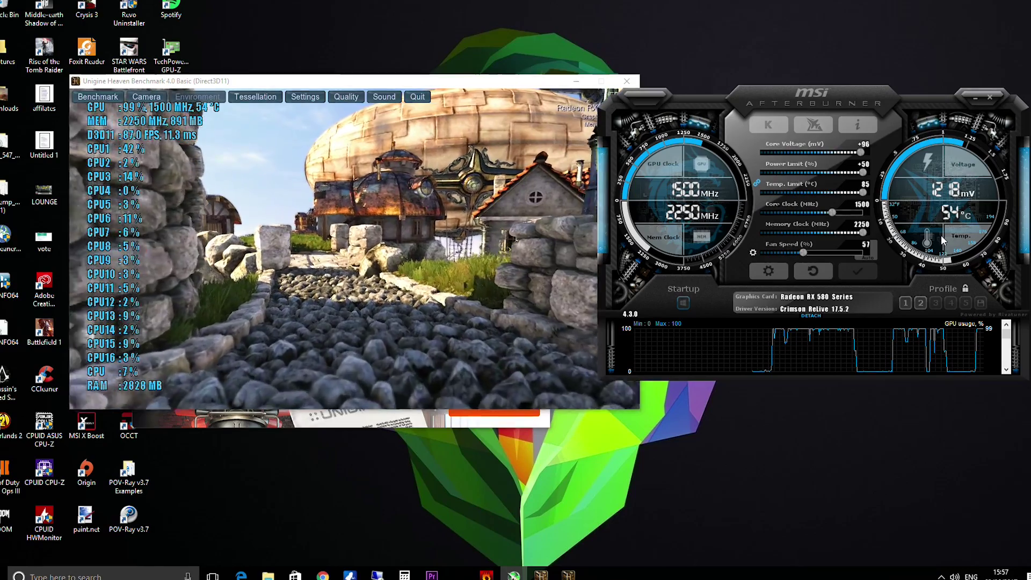
Close Heaven, unlock Afterburner profiles, and save the 1500/2250 MHz overclock to profiles 1 and 2
click(628, 81)
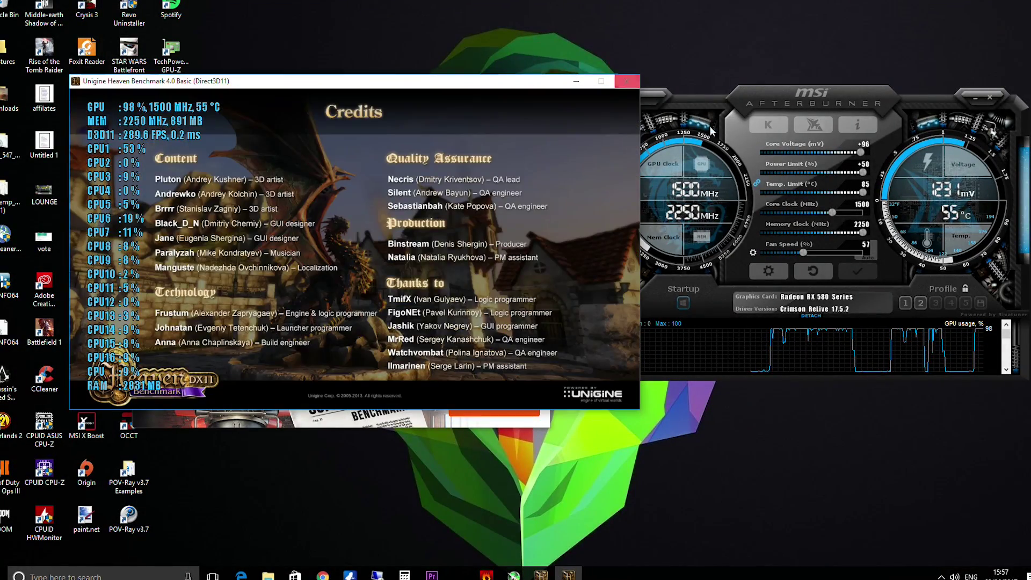
click(978, 298)
click(965, 288)
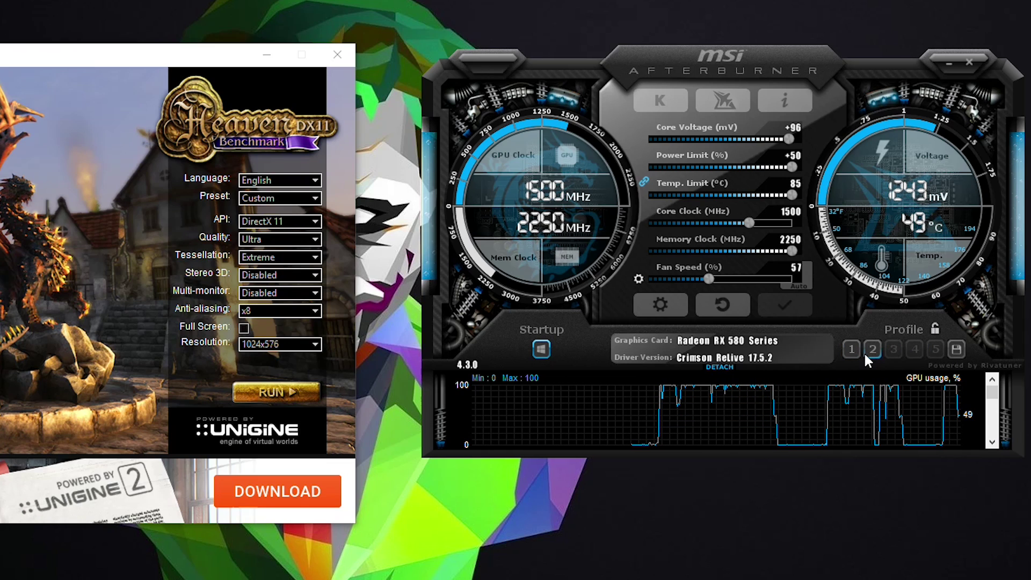
click(872, 350)
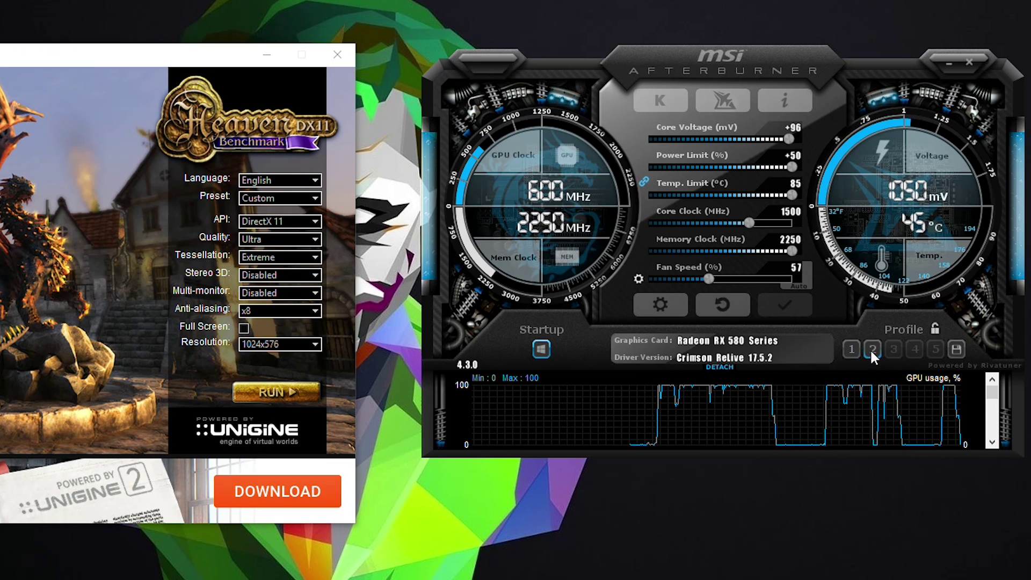
click(852, 349)
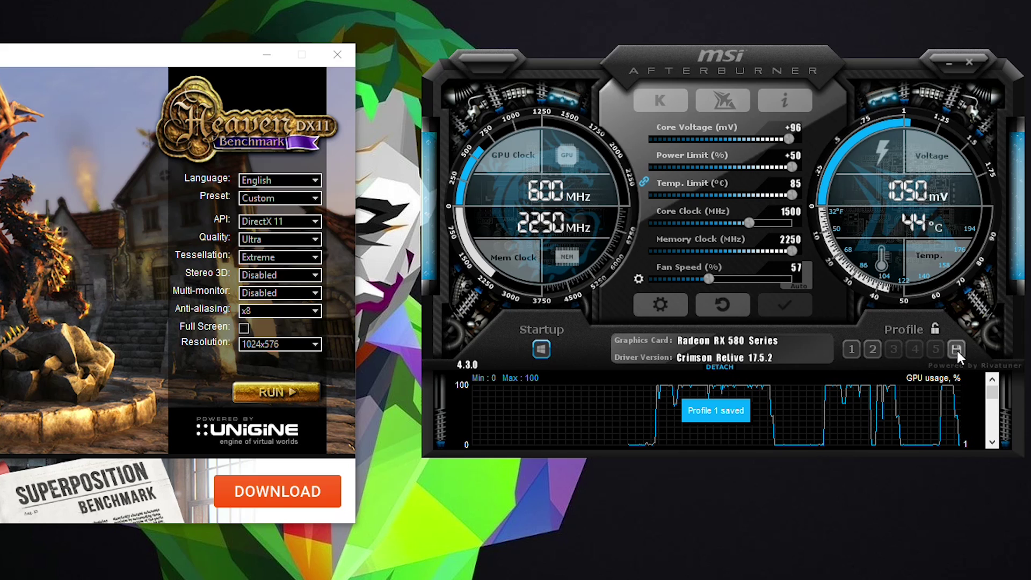
click(956, 349)
click(874, 350)
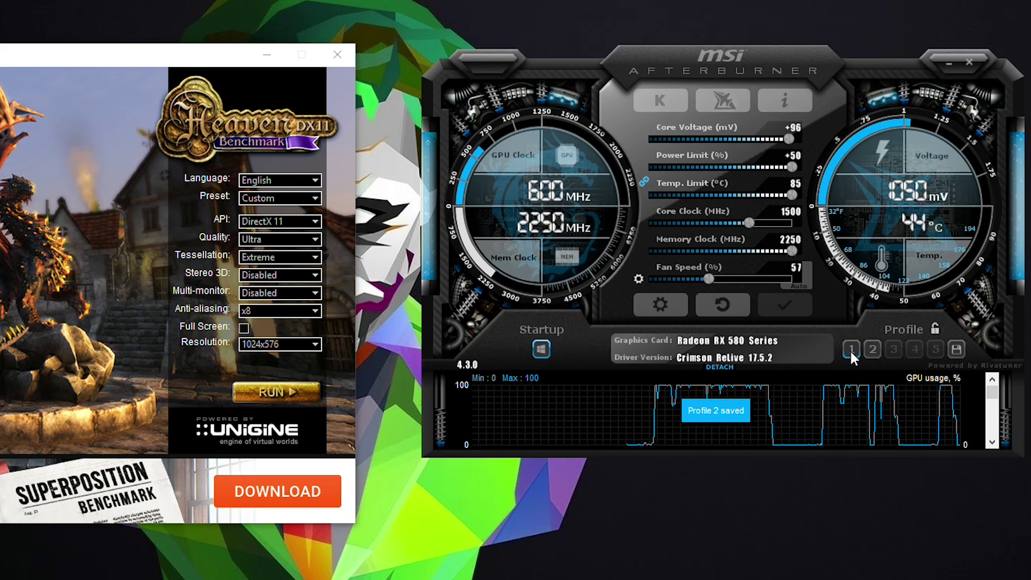
Test-load profiles 1 and 2, then reset the card to stock 1411/2000 MHz
click(851, 353)
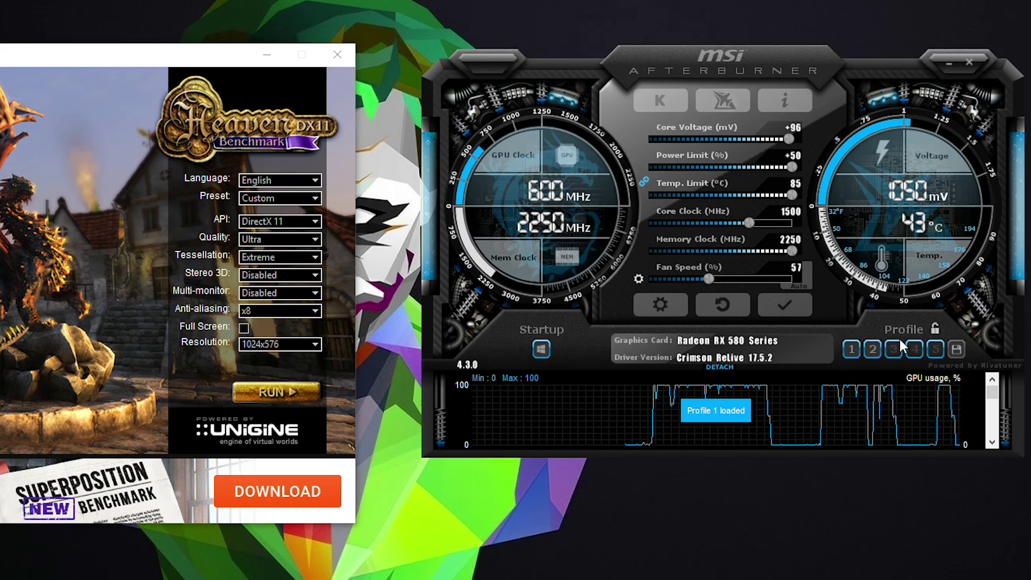
click(852, 350)
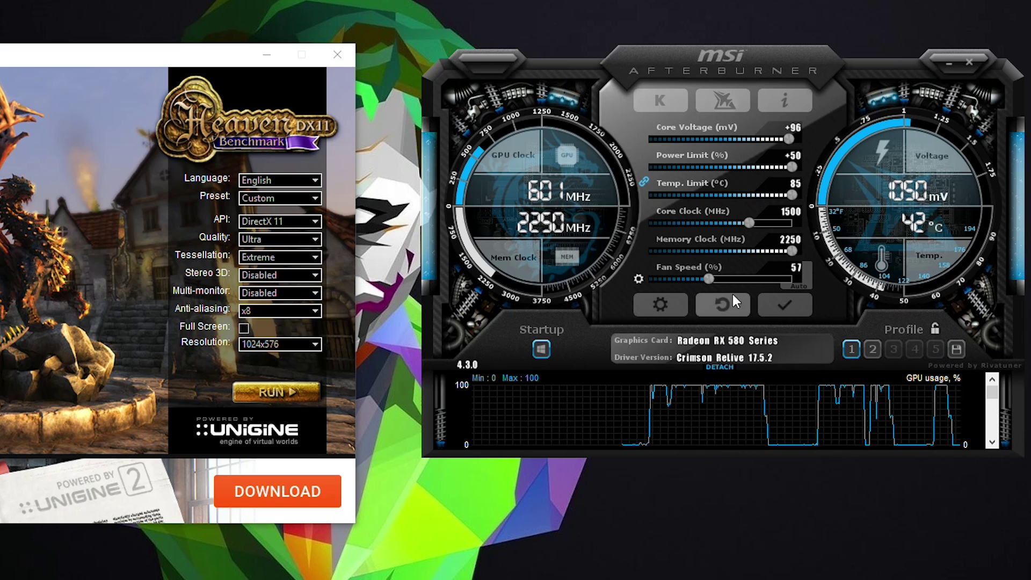
click(720, 306)
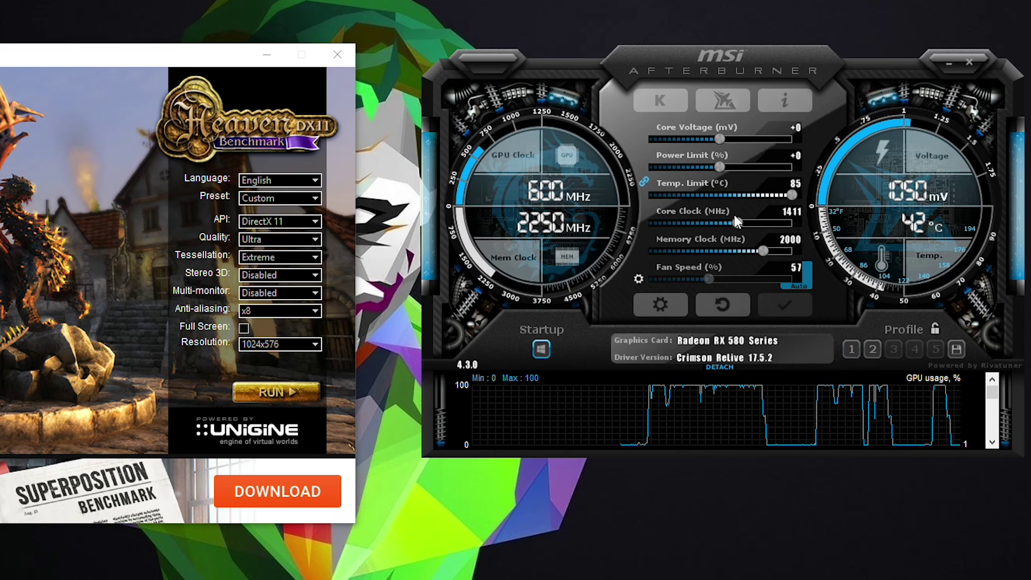
click(873, 348)
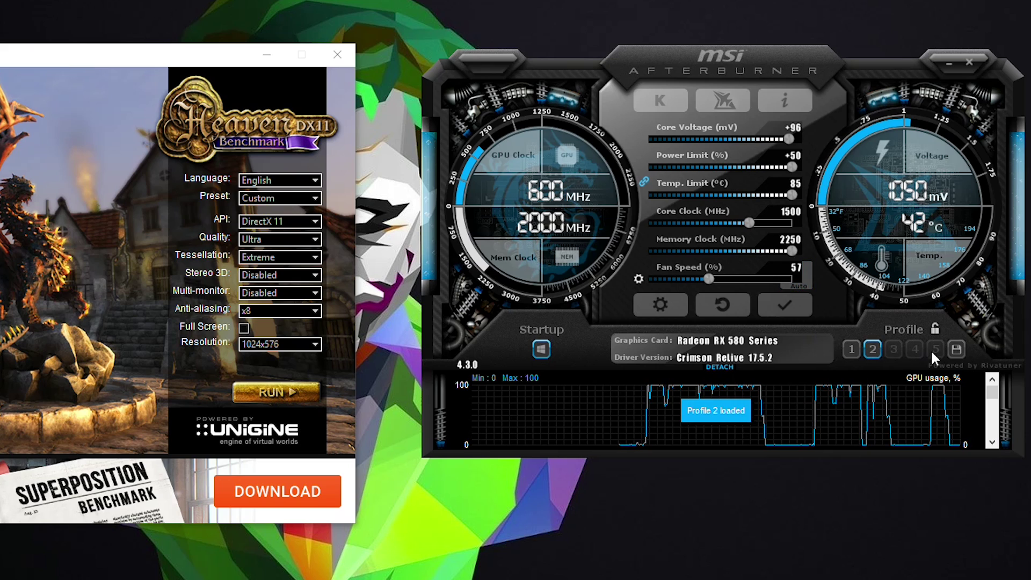
click(725, 304)
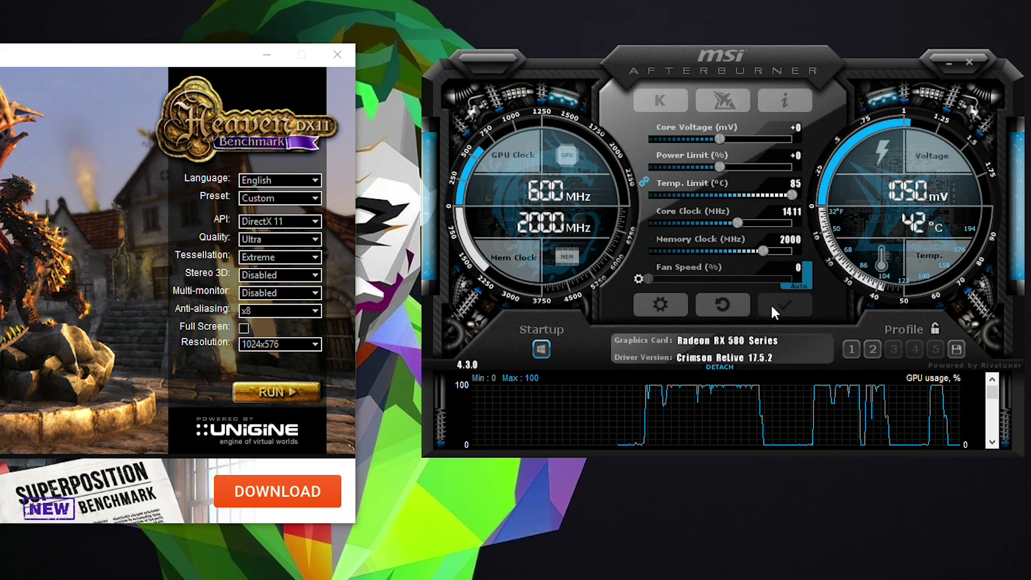
Store stock settings in profile 2, load the 1500/2250 MHz profile 1, and lock profiles
click(955, 349)
click(870, 349)
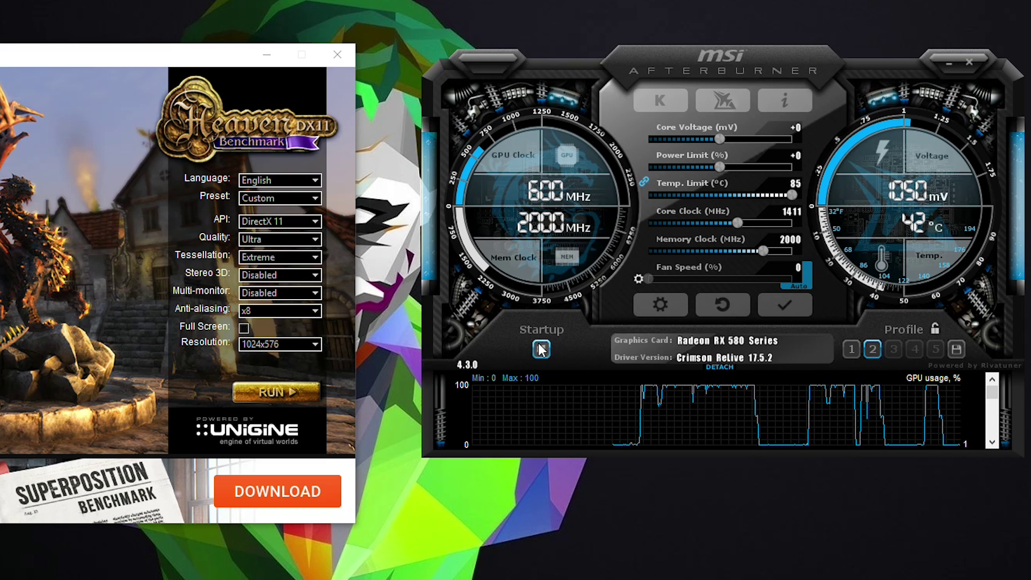
click(852, 348)
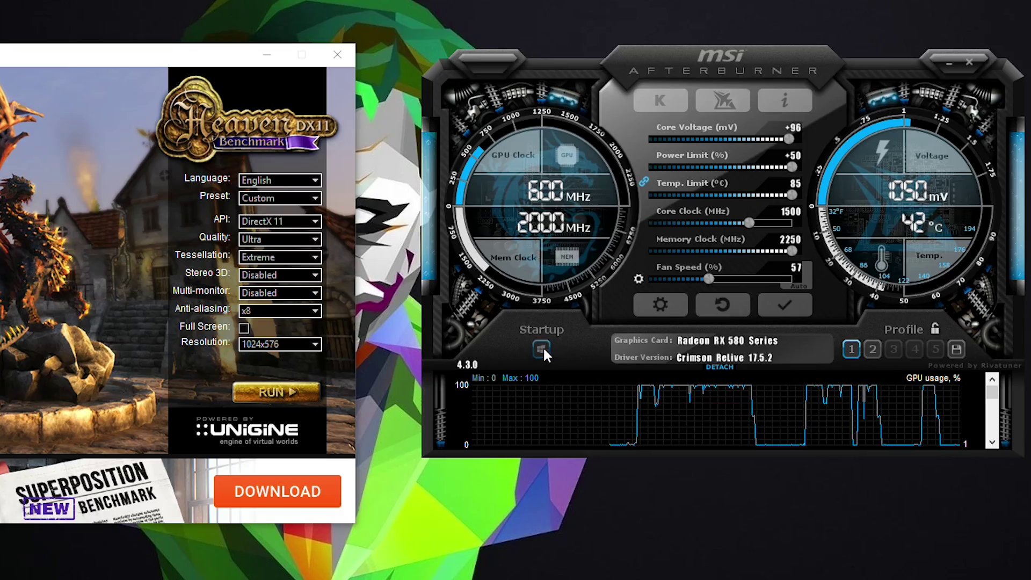
click(935, 328)
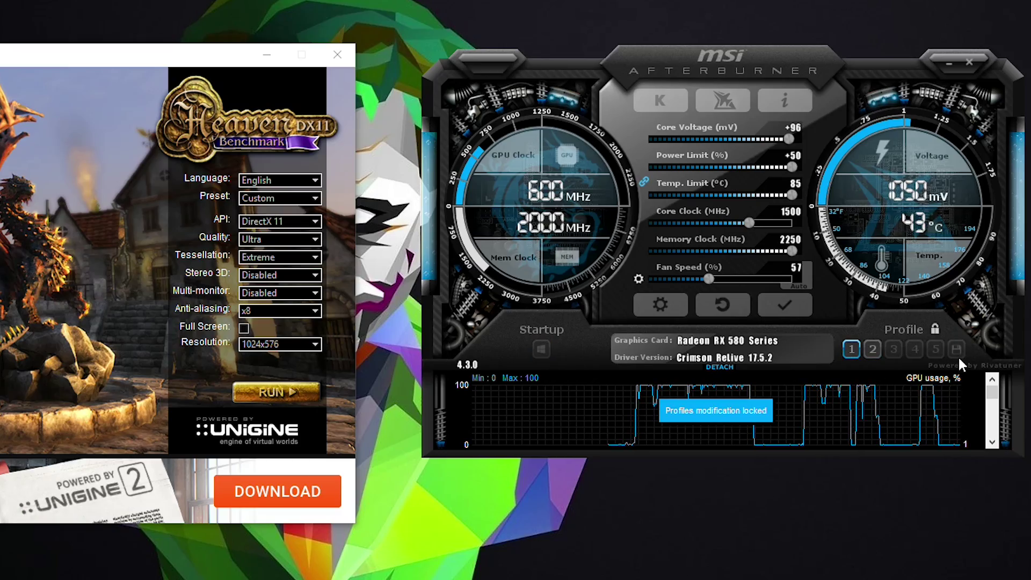